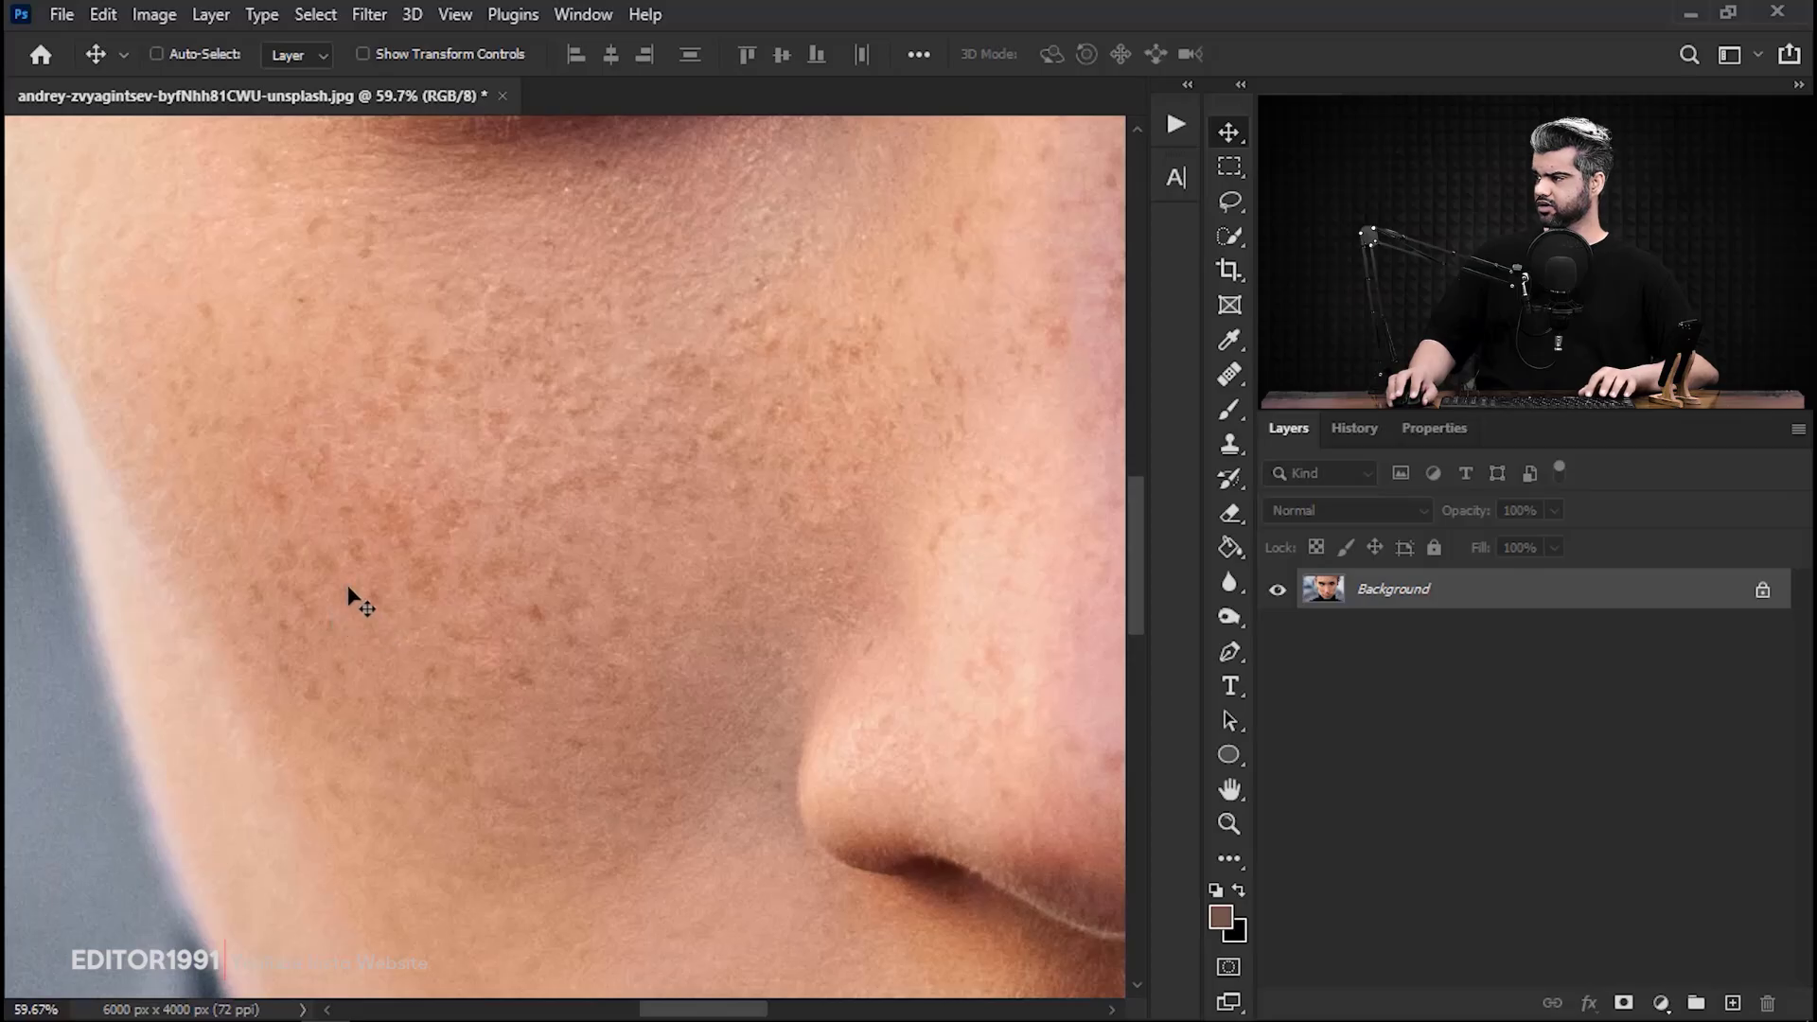
Duplicate the Background layer of the portrait once, undoing the extra second copy.
{"action": "left_click_drag", "start_coordinate": [333, 576], "coordinate": [404, 582]}
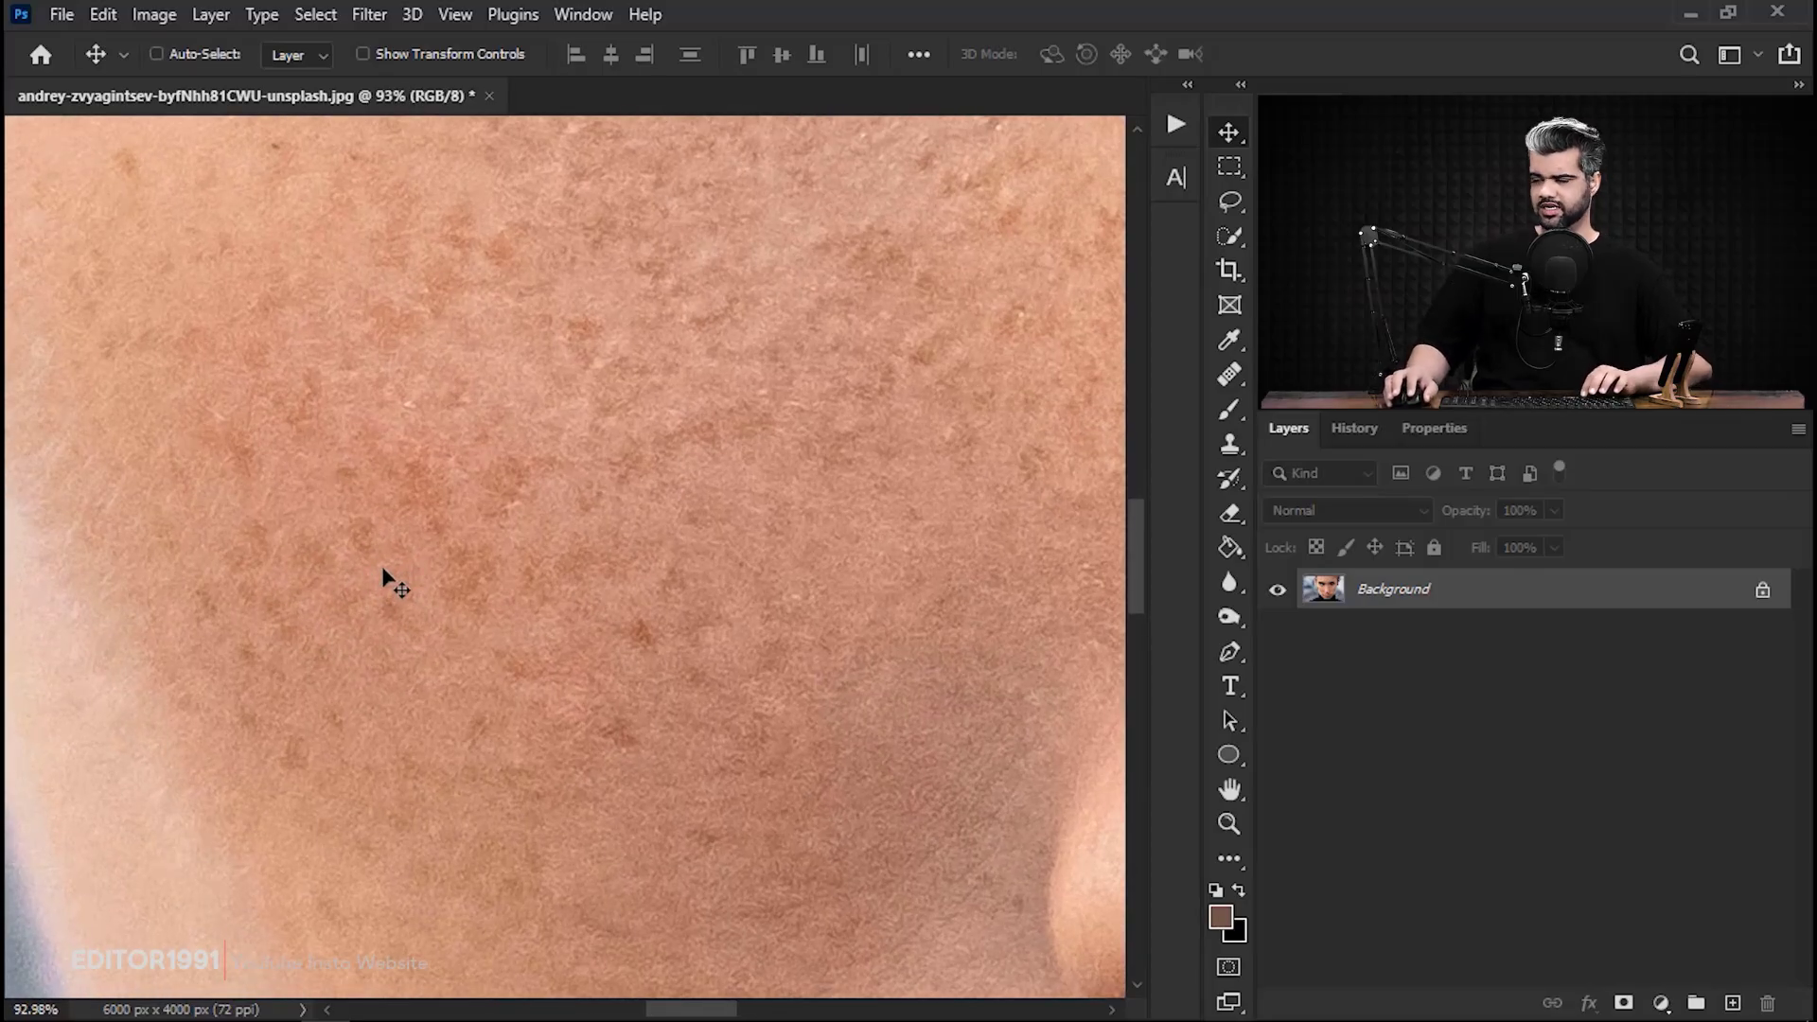
{"action": "left_click_drag", "start_coordinate": [617, 553], "coordinate": [445, 556]}
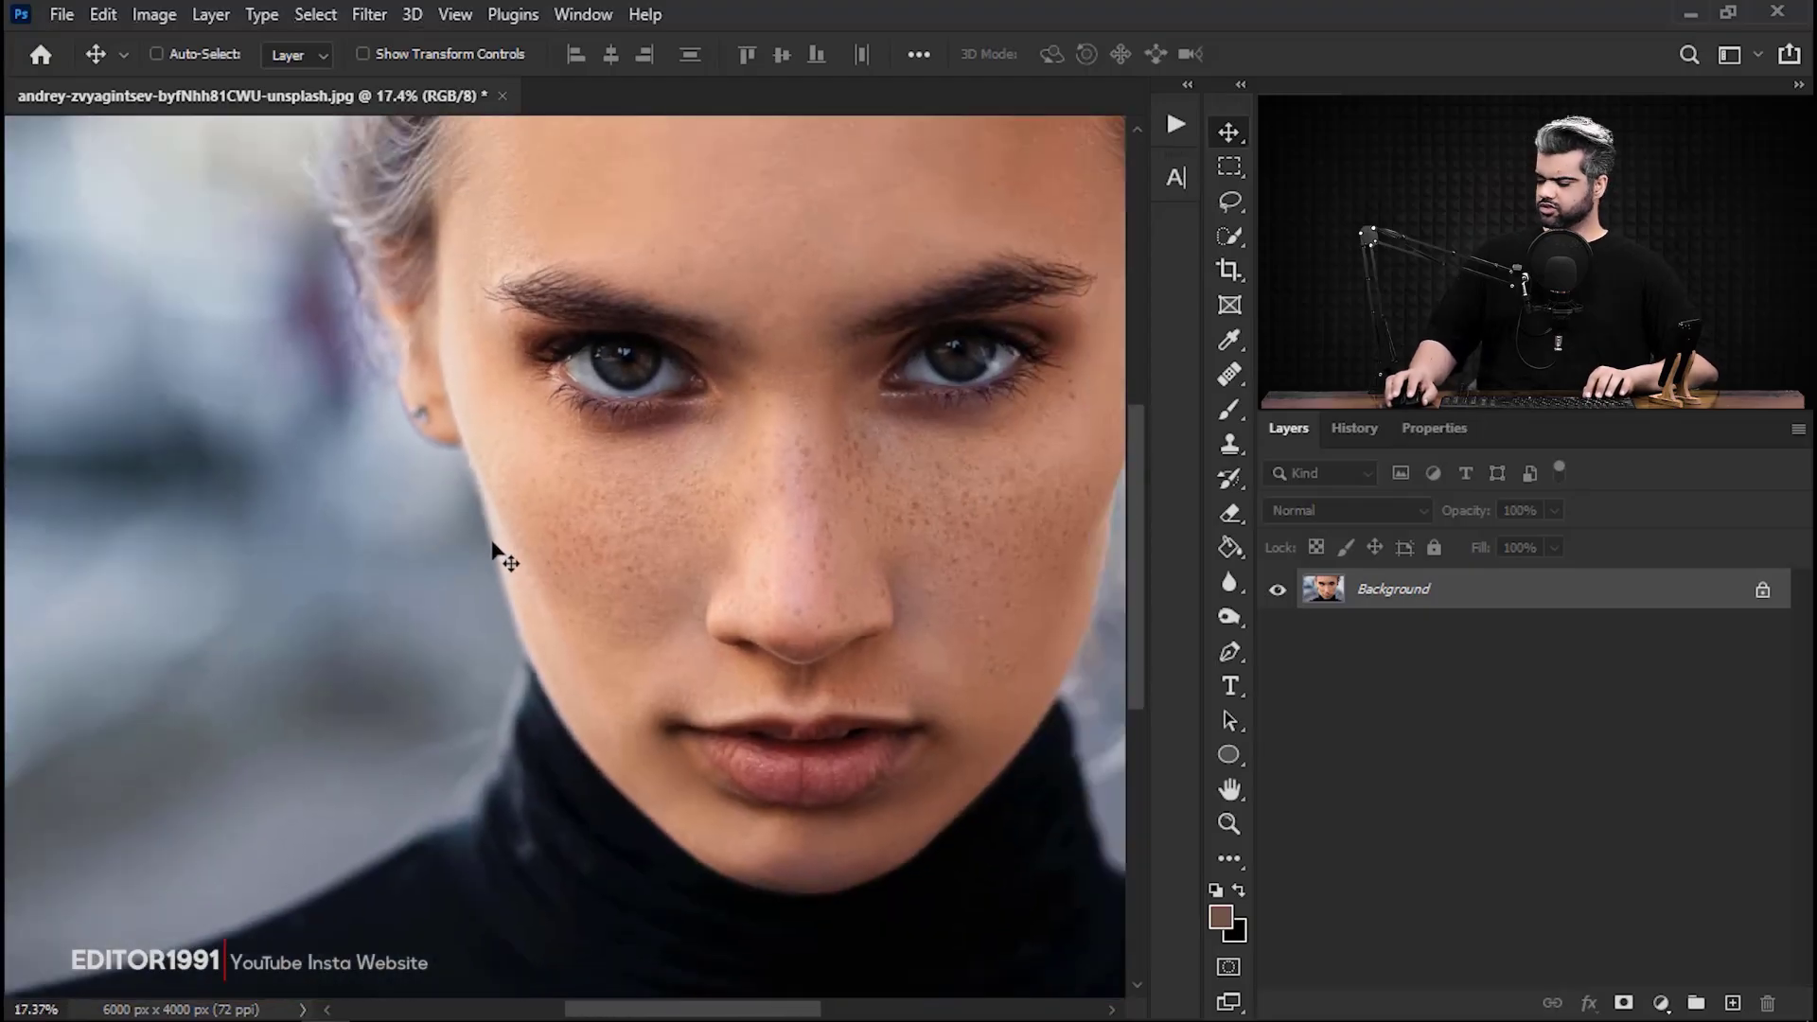
{"action": "key", "text": "ctrl+j"}
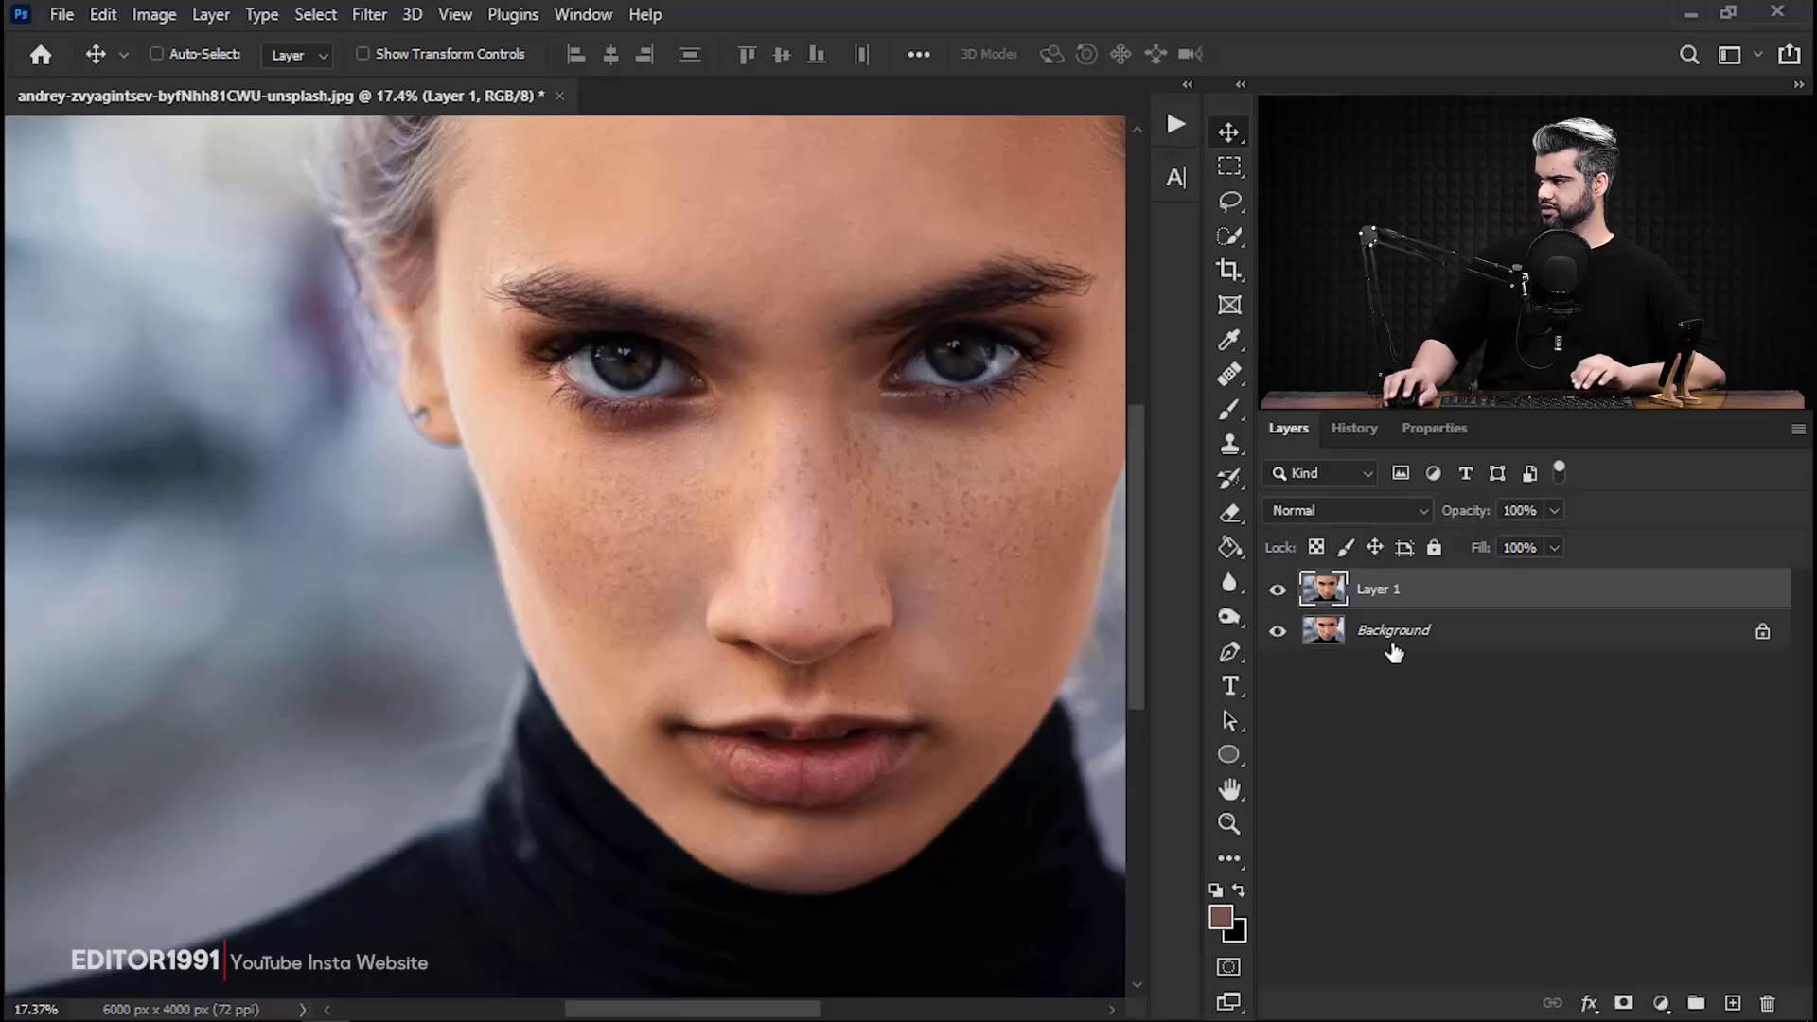
{"action": "left_click_drag", "start_coordinate": [1451, 597], "coordinate": [1730, 1001]}
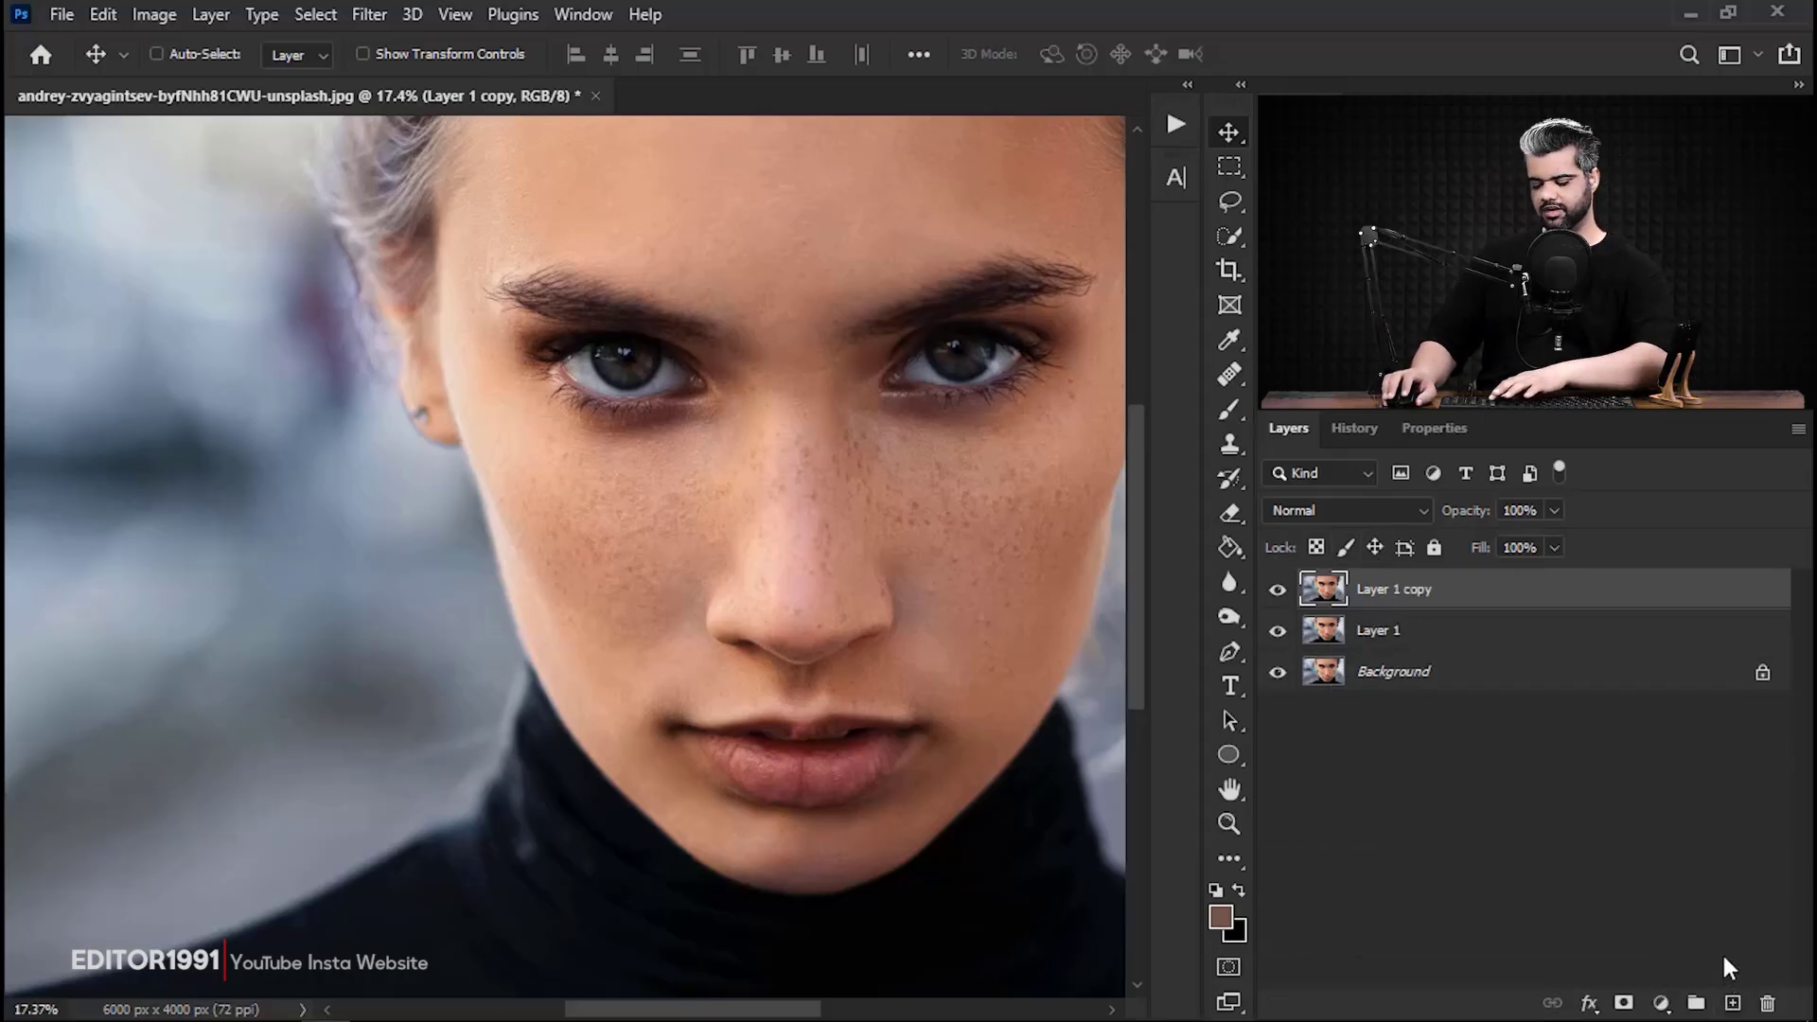
{"action": "key", "text": "ctrl+z"}
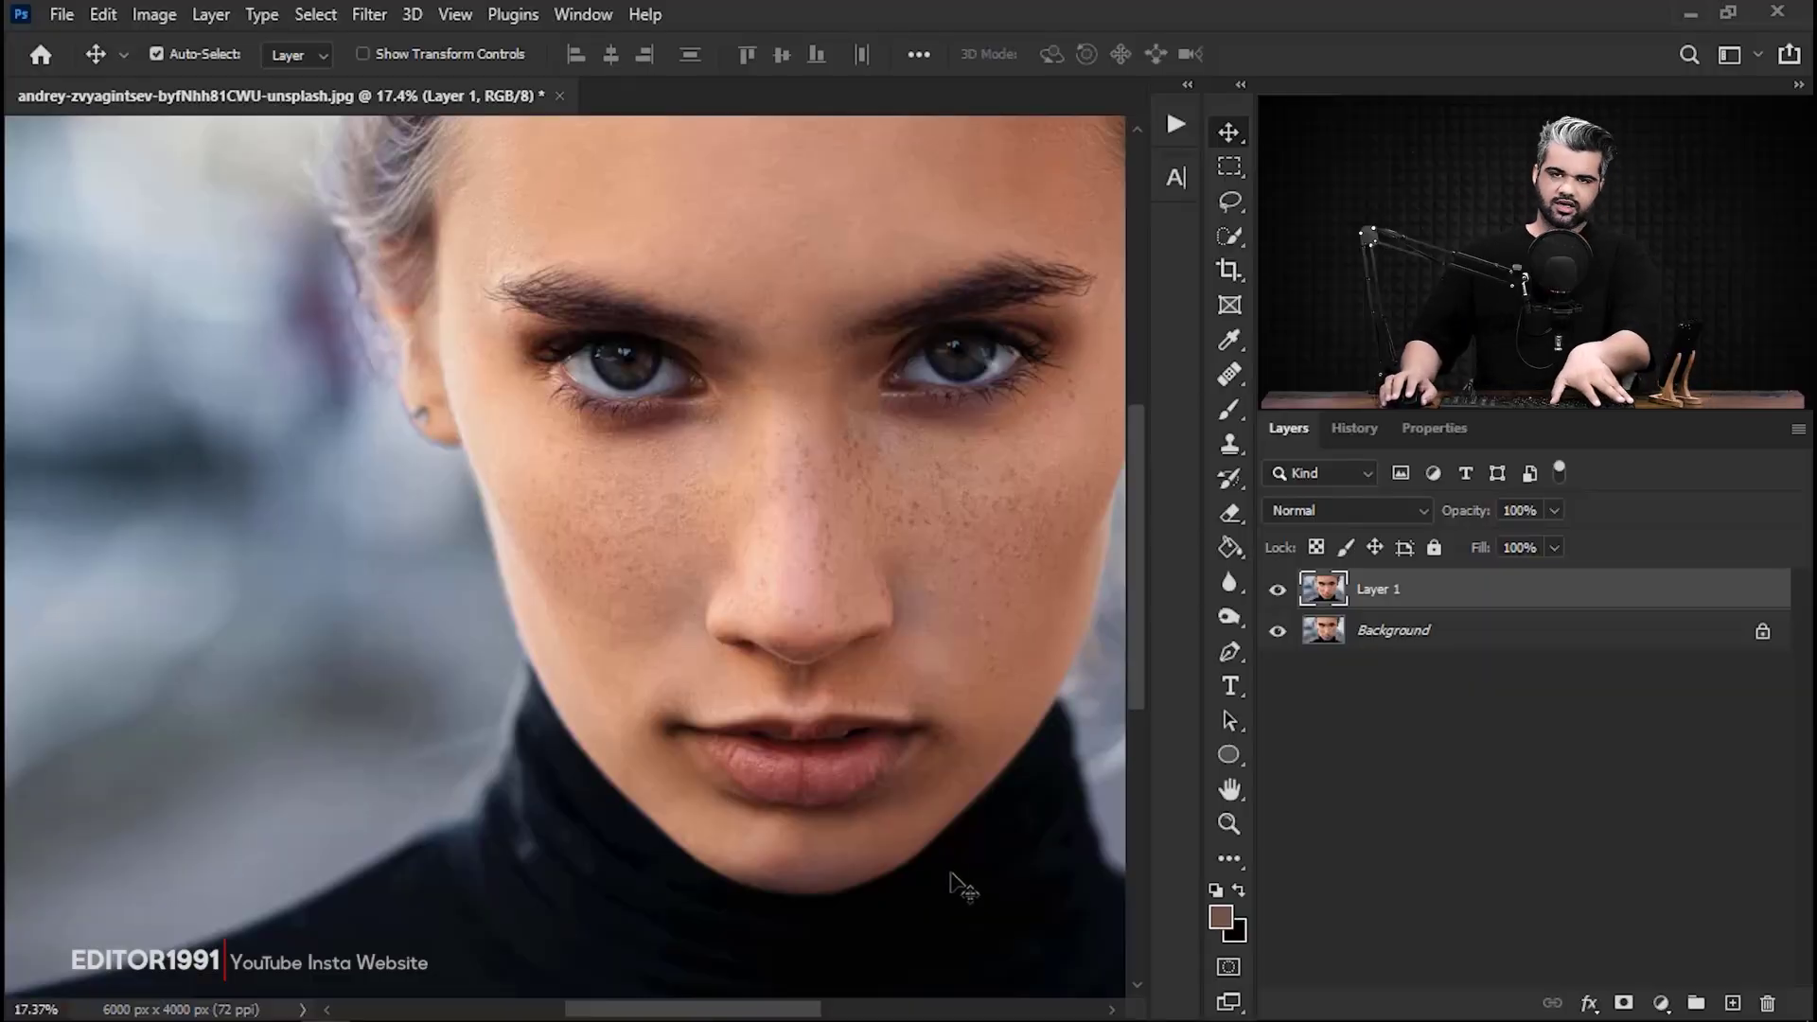
Invert the colours of the duplicated layer and set its blend mode to Vivid Light.
{"action": "key", "text": "ctrl+i"}
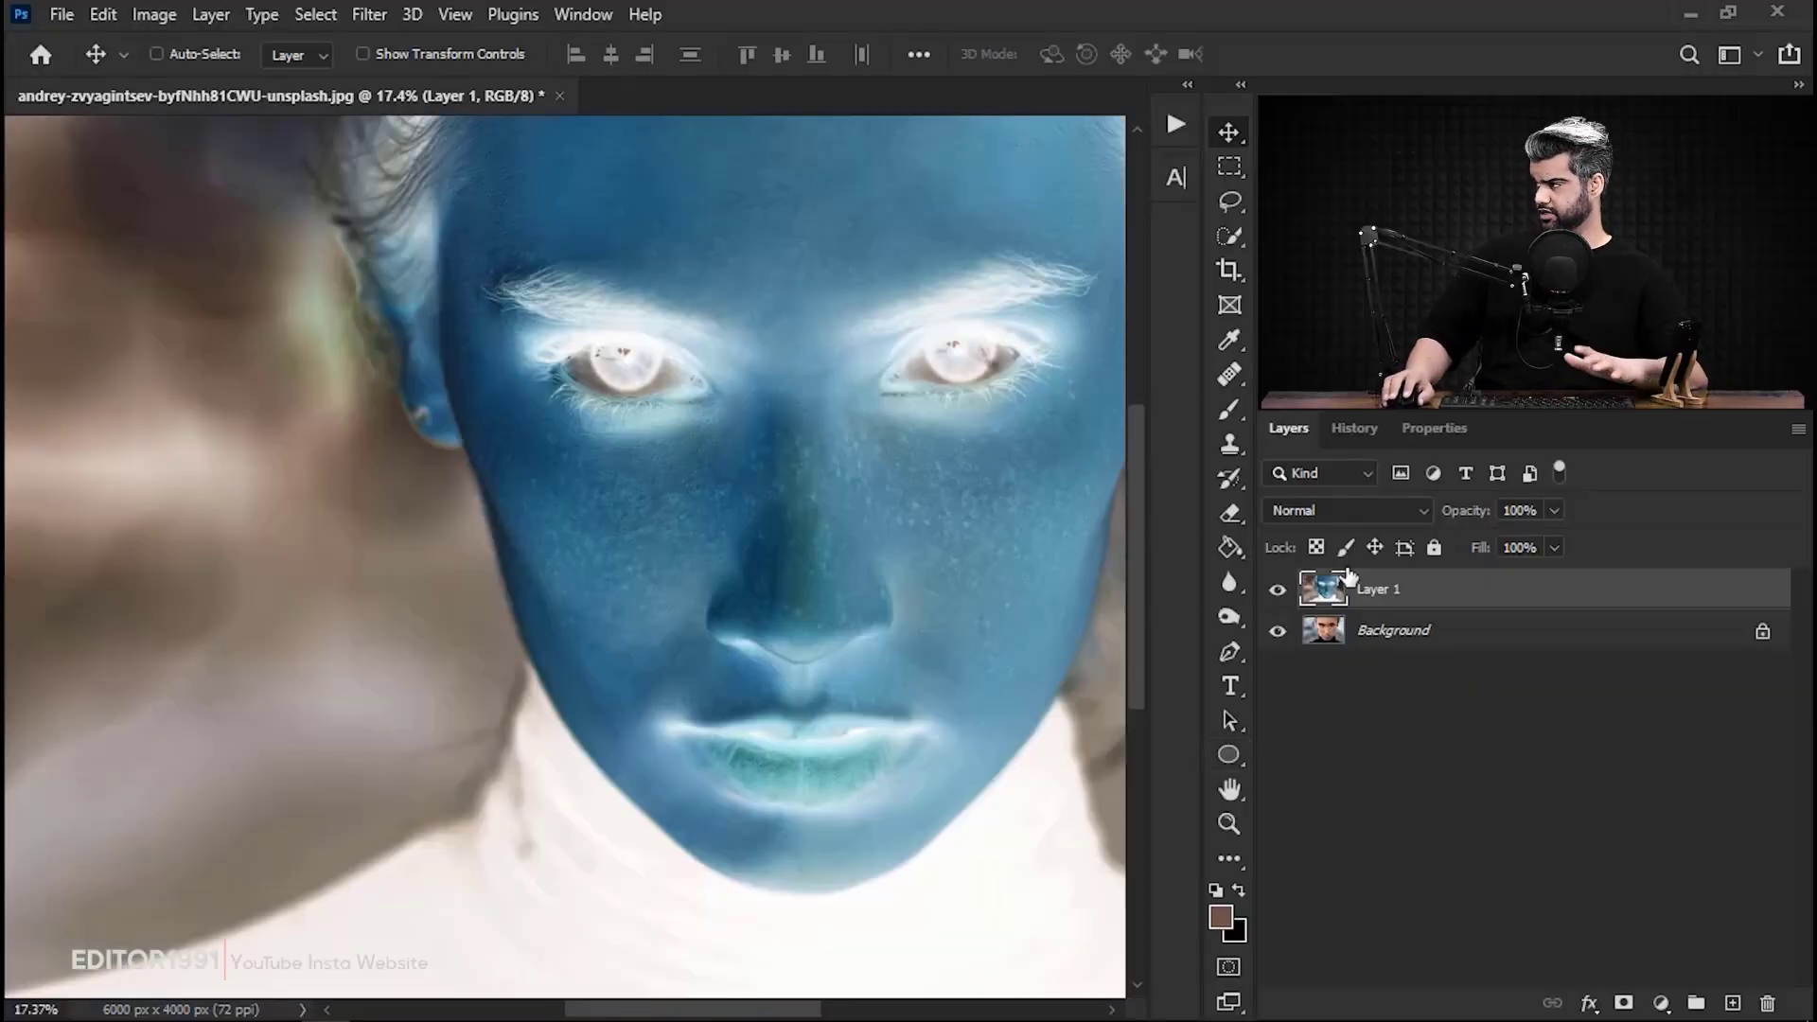
{"action": "left_click", "coordinate": [1308, 514]}
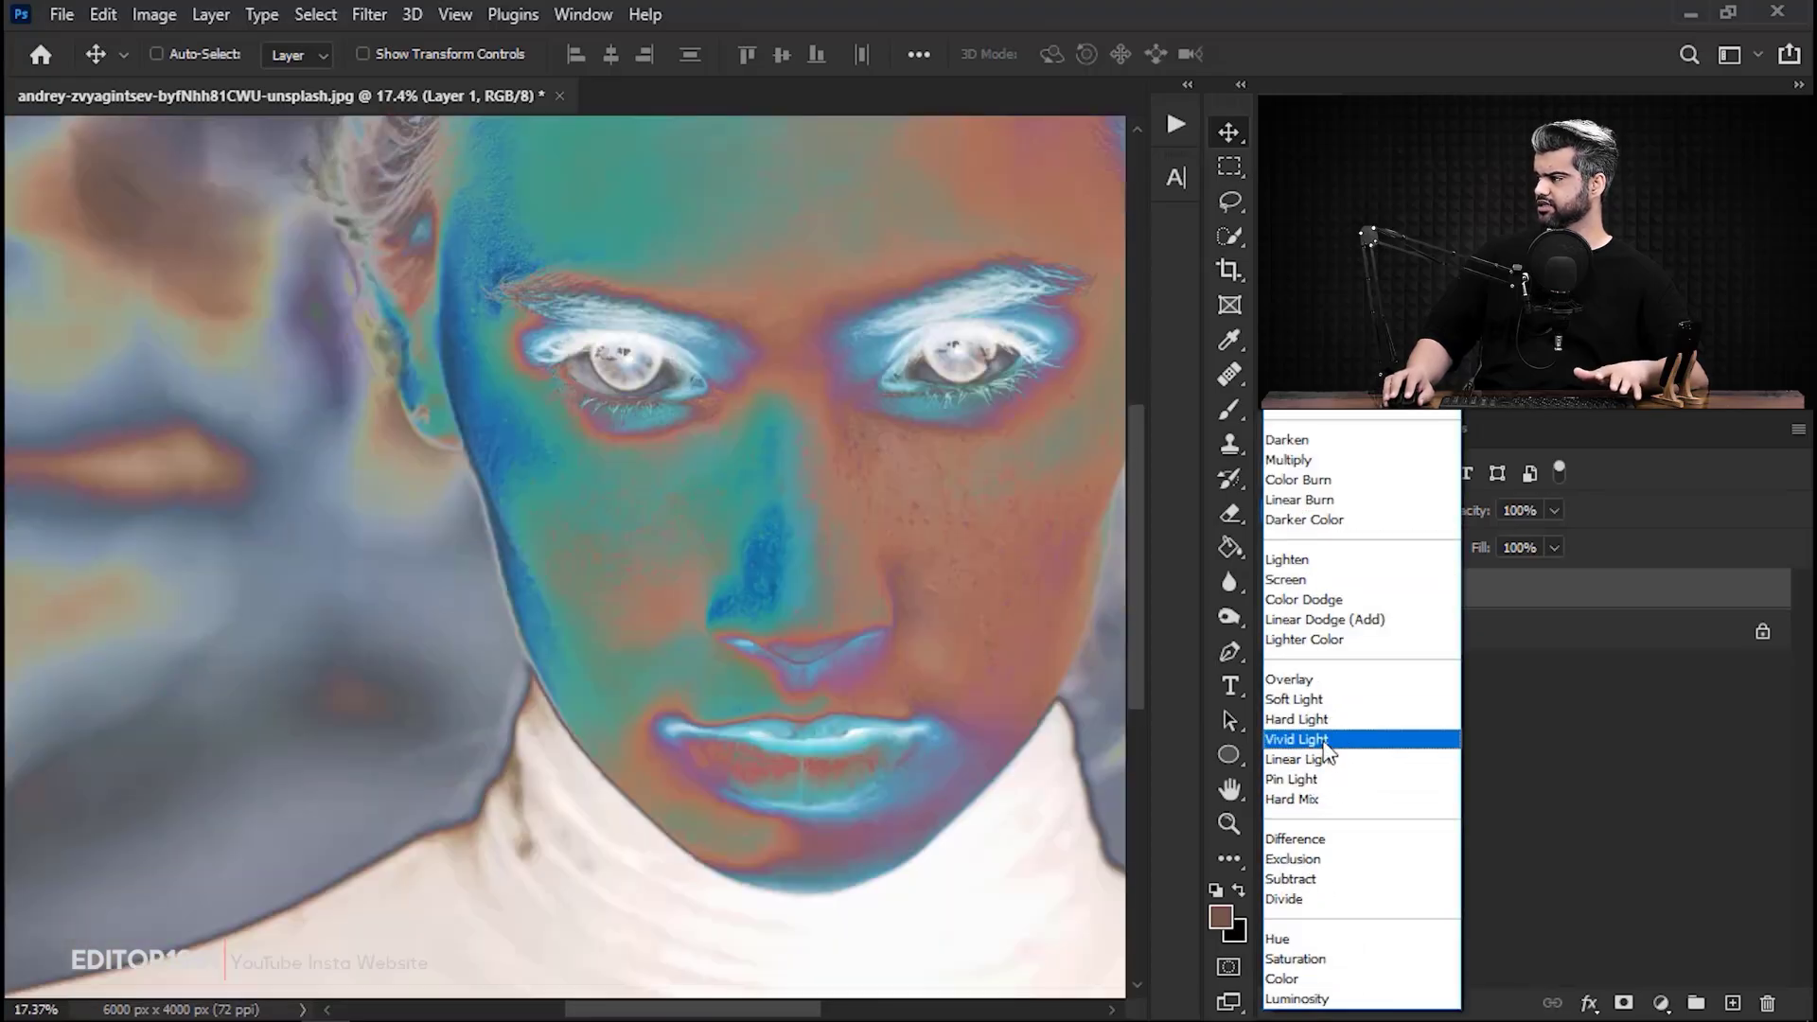
{"action": "left_click", "coordinate": [1322, 739]}
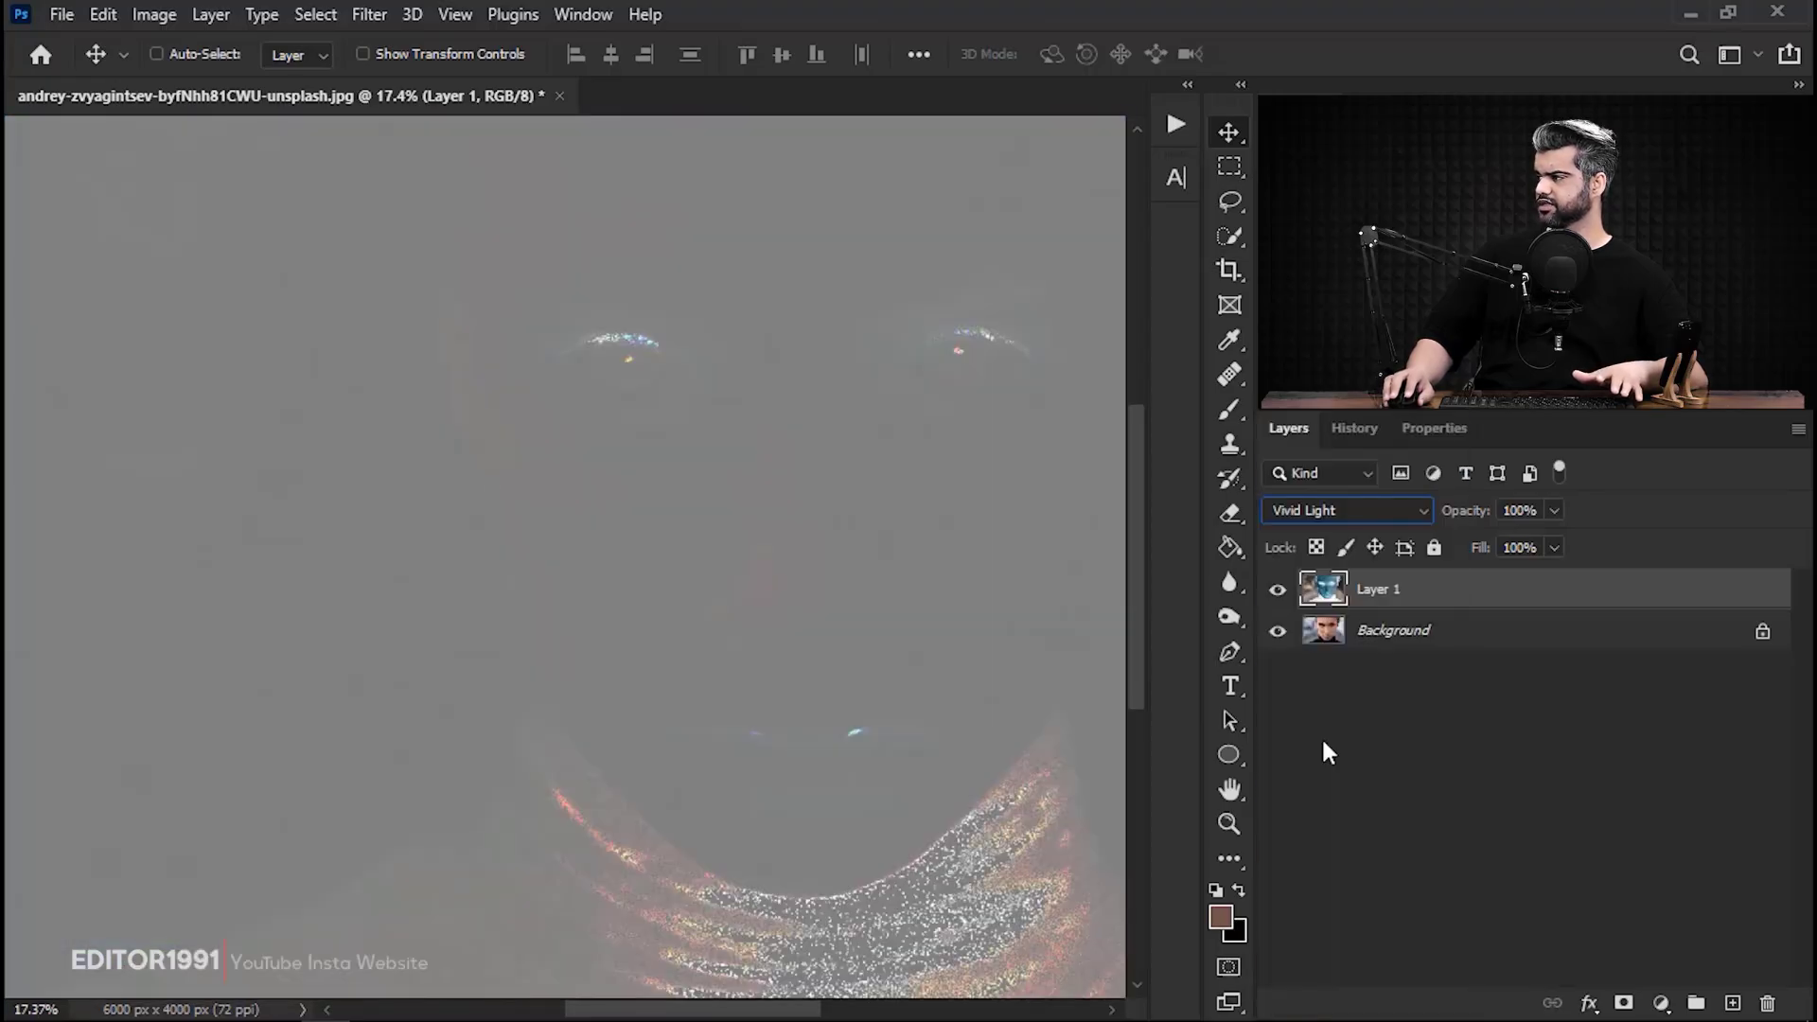
Apply a High Pass filter with a radius of 21.3 pixels to the inverted layer.
{"action": "left_click", "coordinate": [369, 13]}
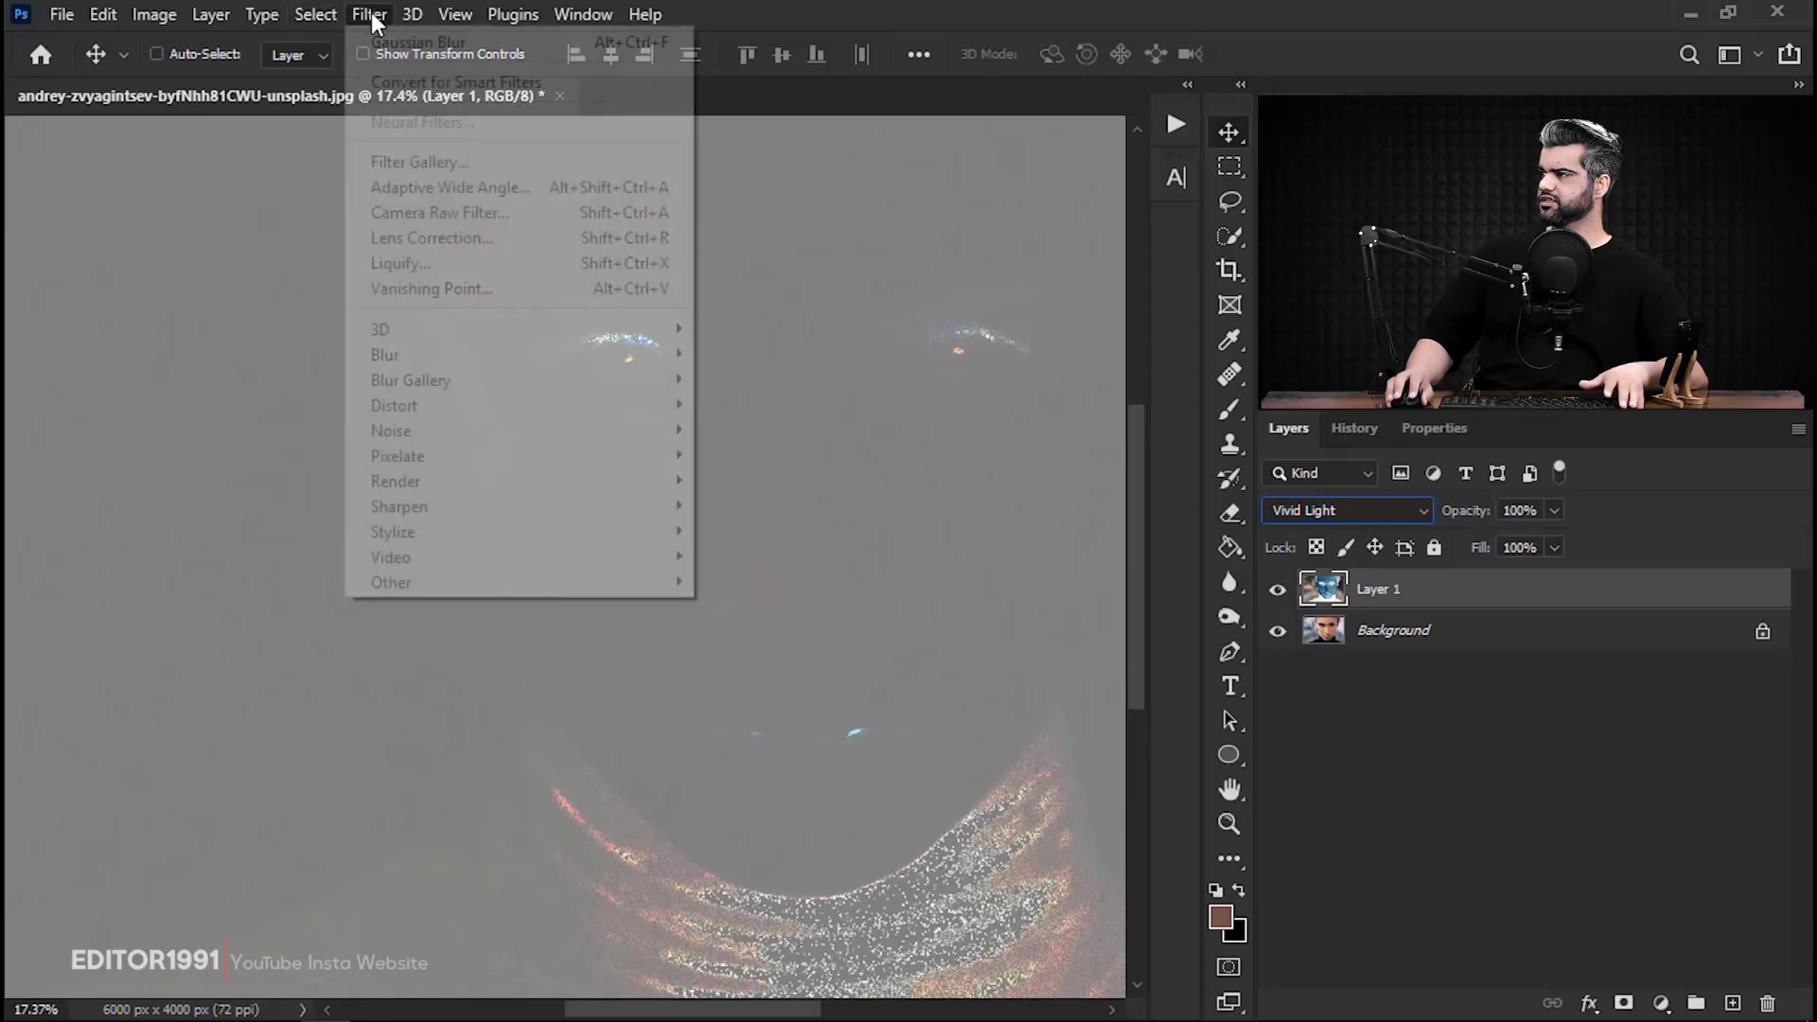
{"action": "mouse_move", "coordinate": [440, 583]}
{"action": "left_click", "coordinate": [802, 607]}
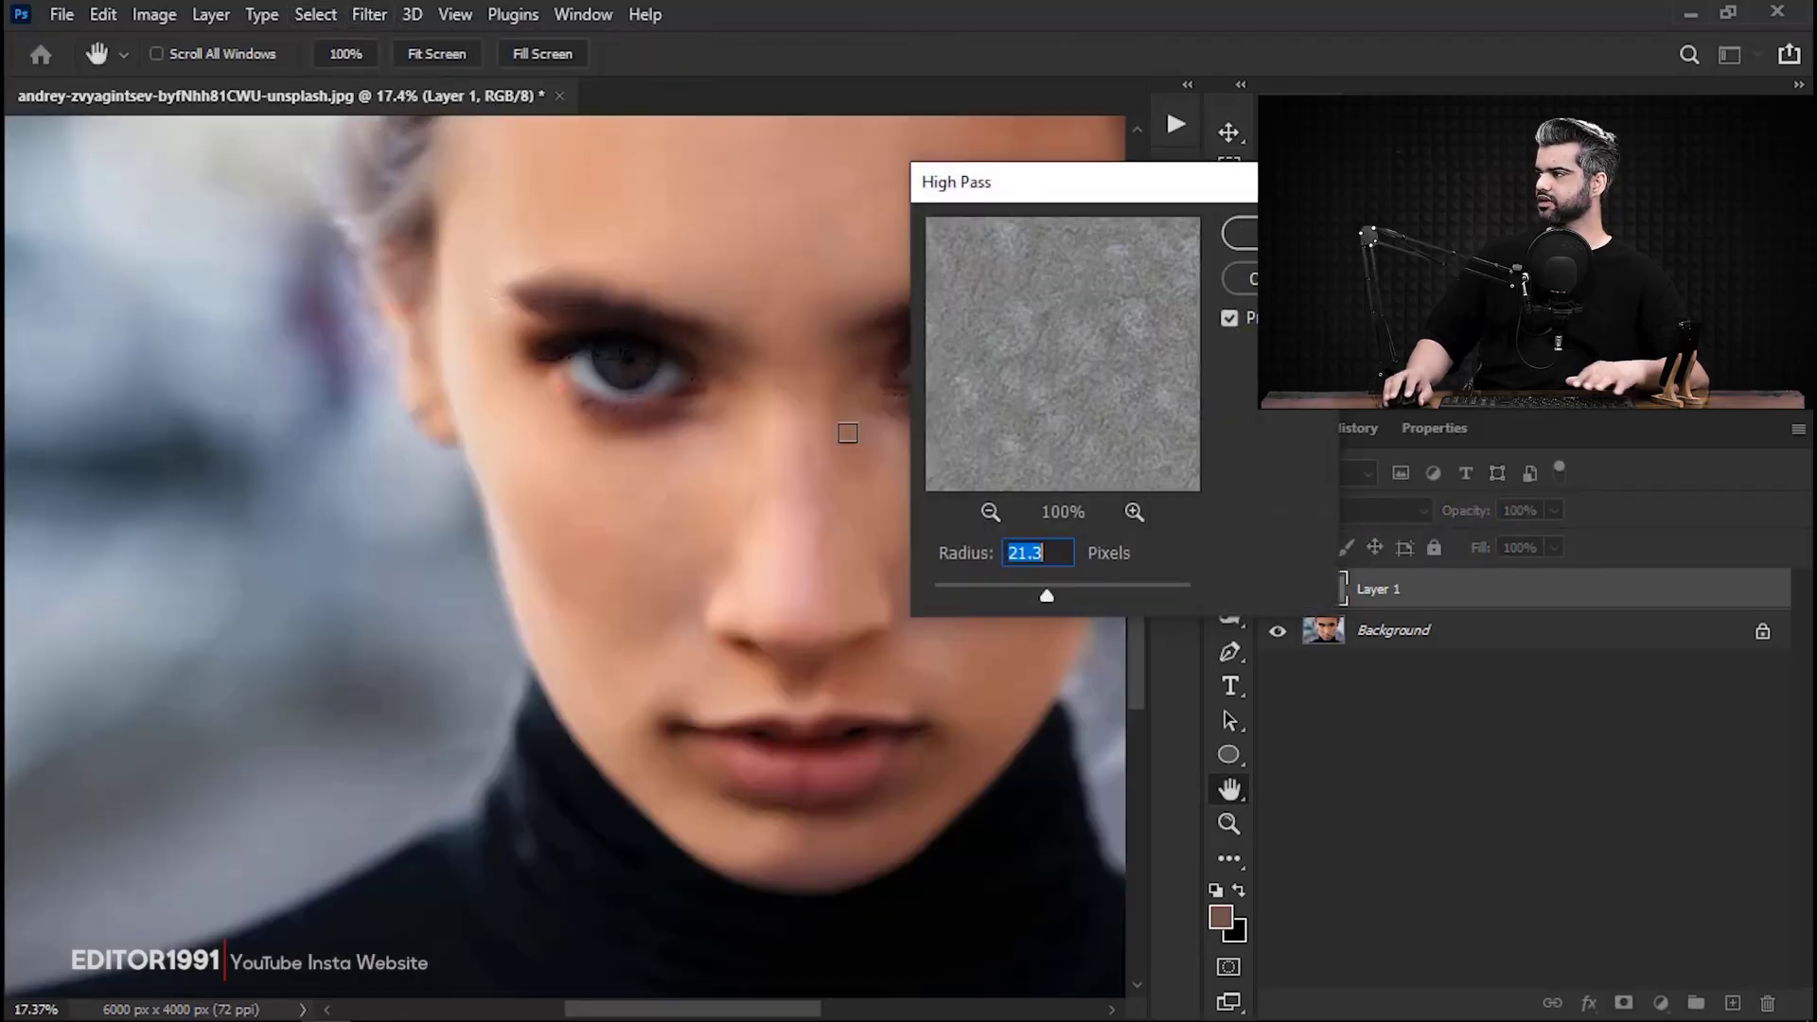
{"action": "left_click_drag", "start_coordinate": [774, 432], "coordinate": [527, 495]}
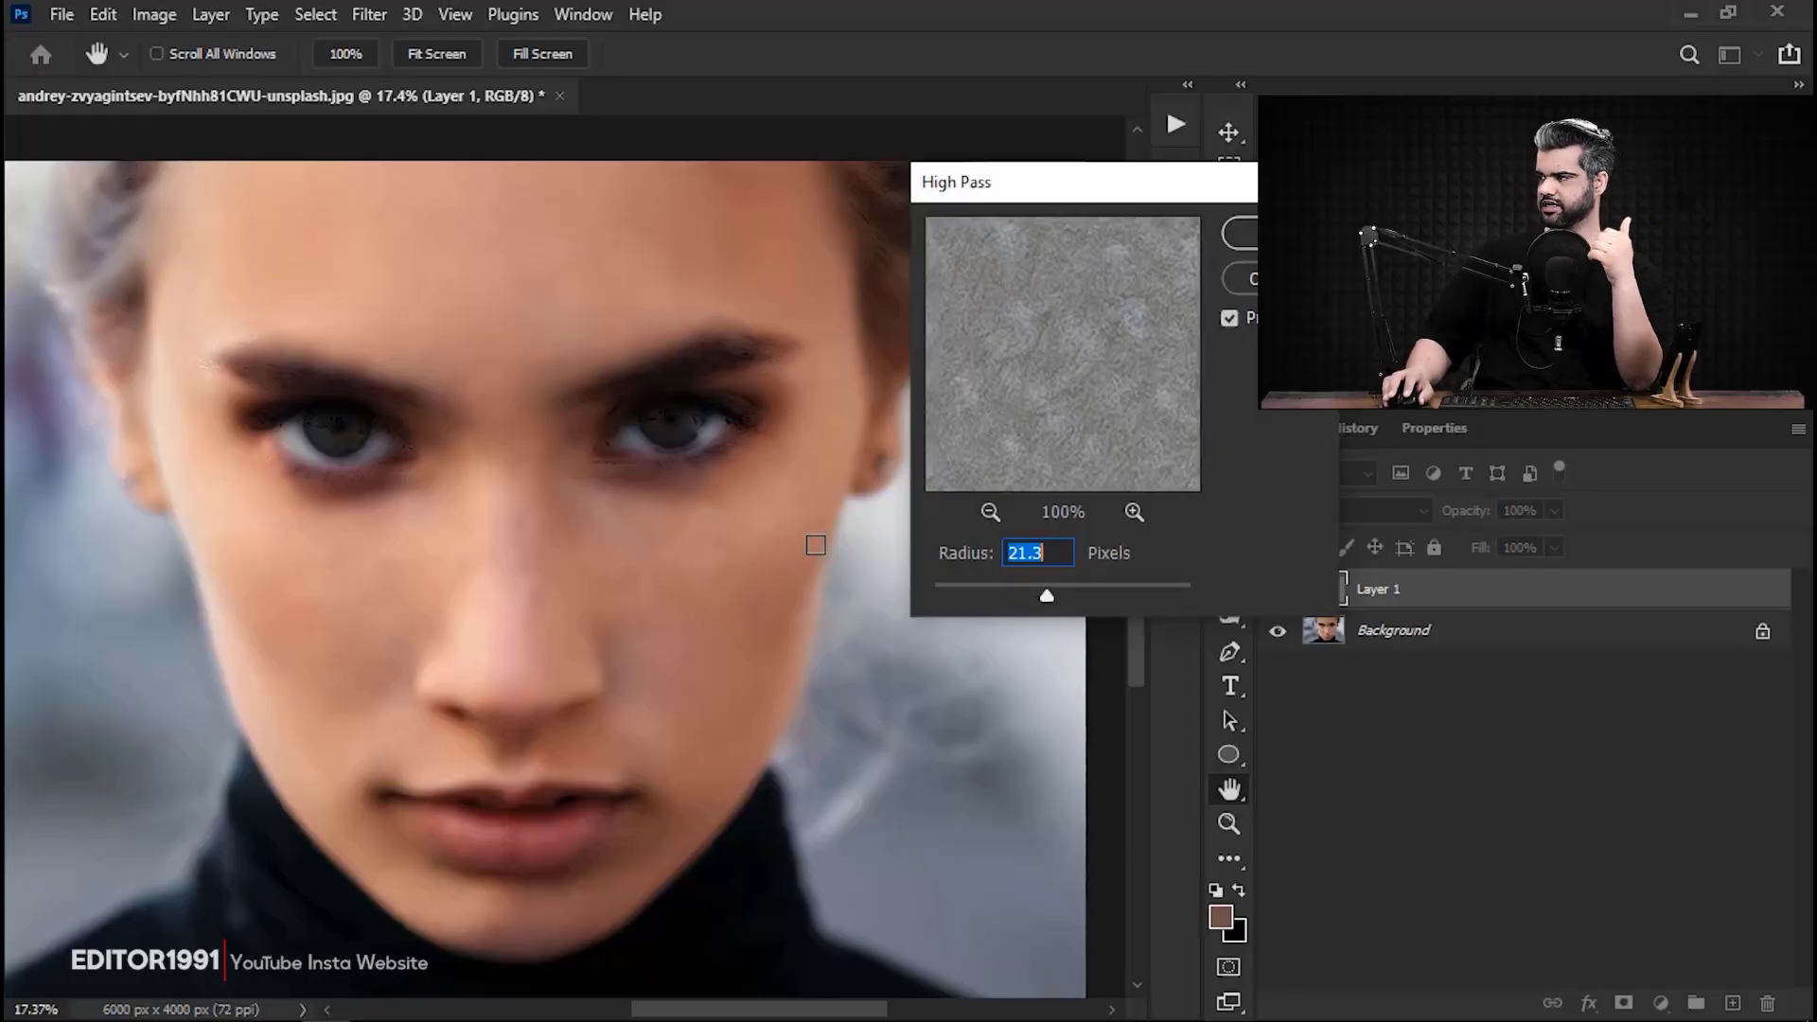
{"action": "key", "text": "Return"}
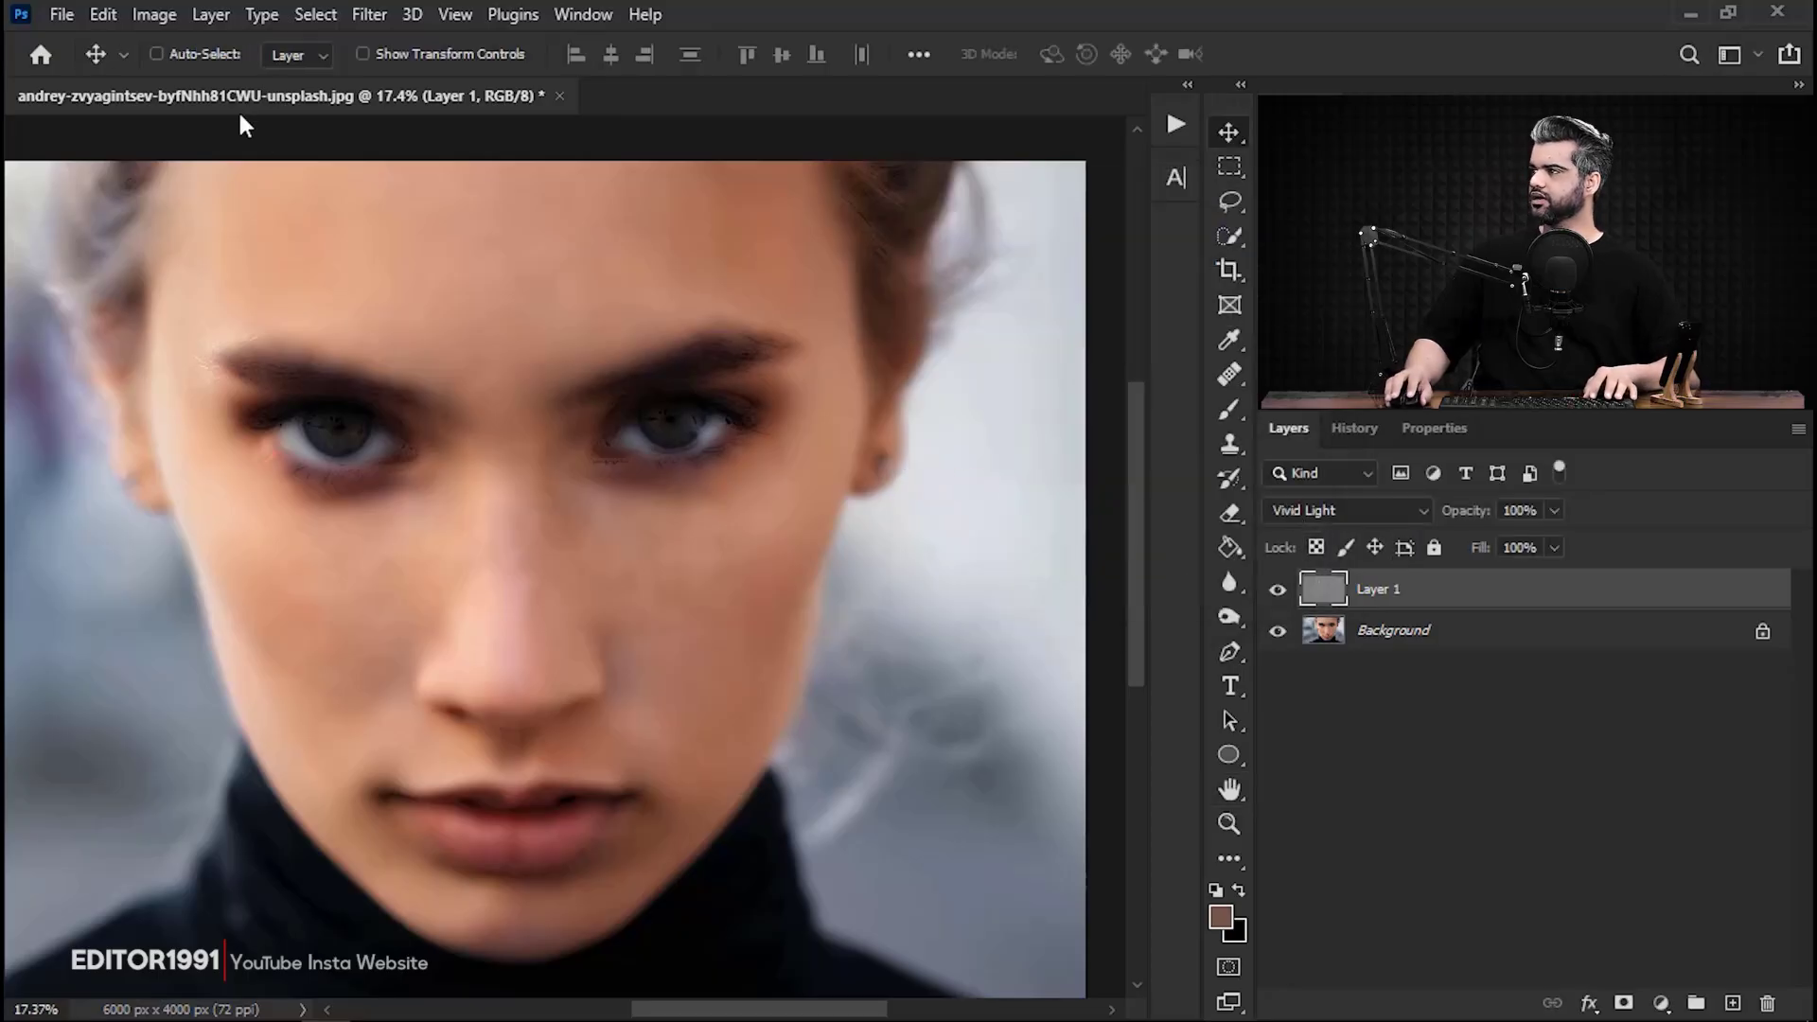
Start a Gaussian Blur filter on the high-pass layer, using the cheek skin as the reference area.
{"action": "left_click", "coordinate": [365, 13]}
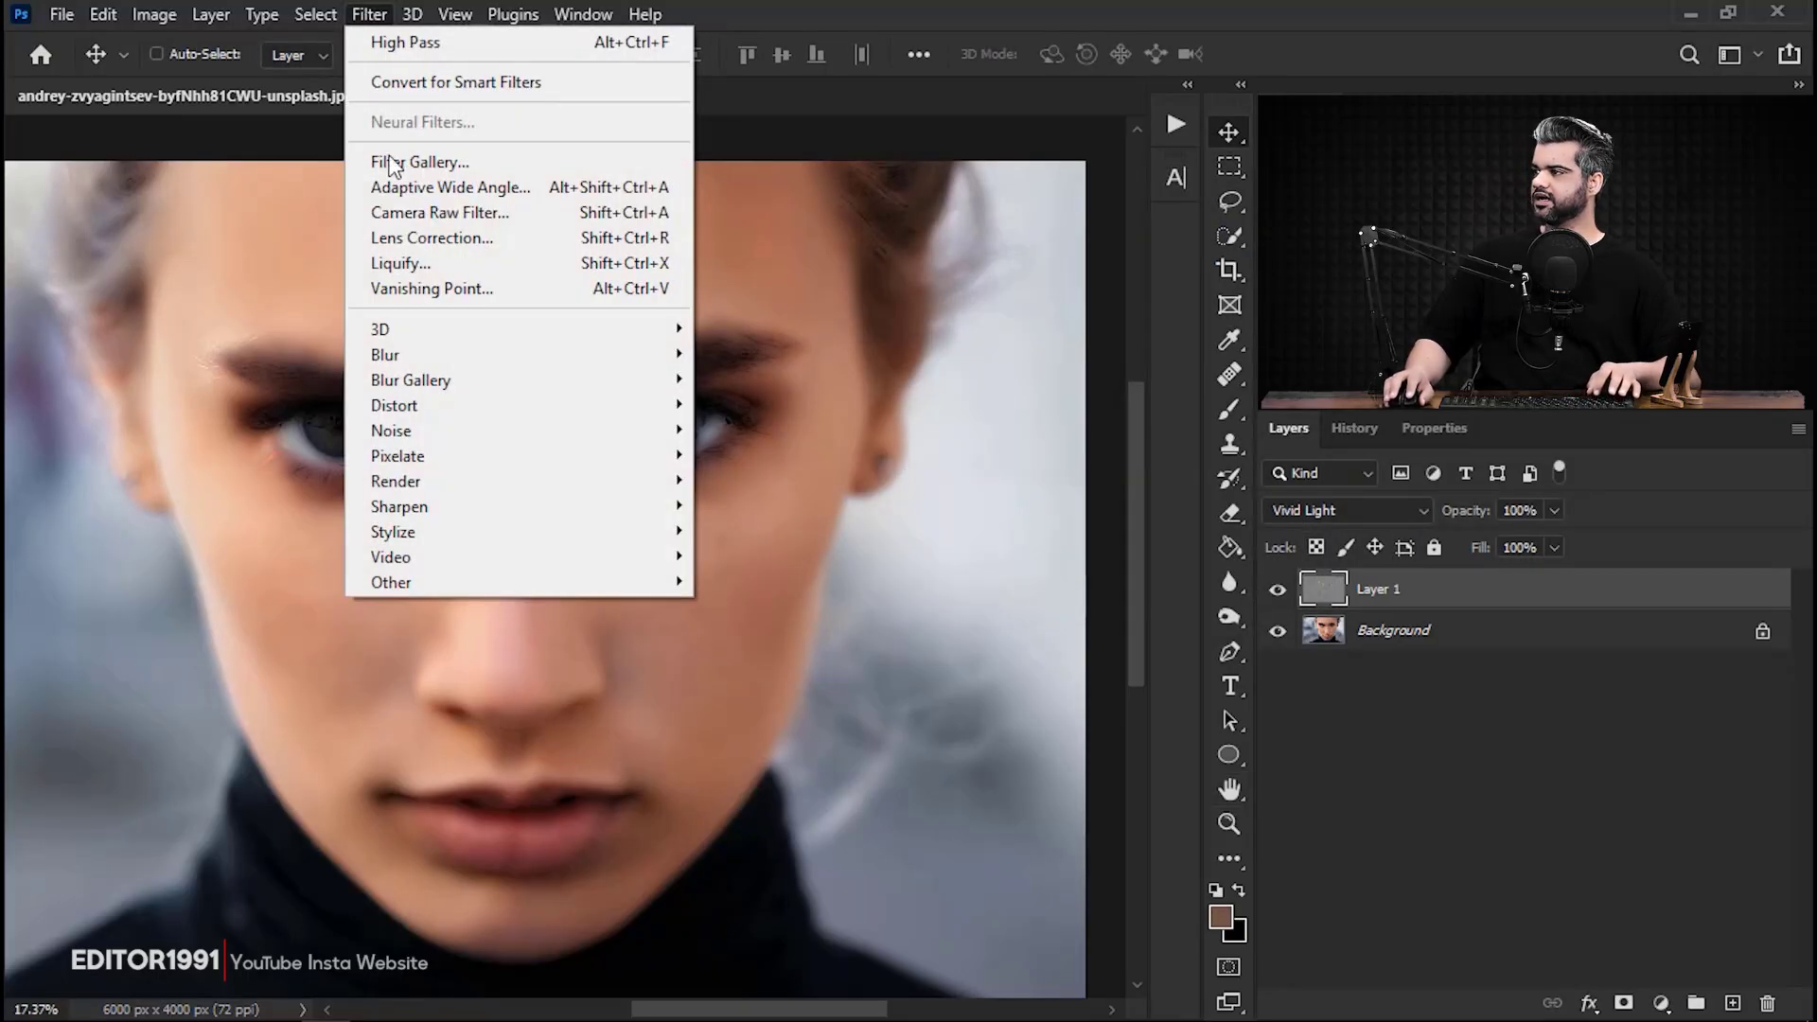
{"action": "mouse_move", "coordinate": [440, 356]}
{"action": "left_click", "coordinate": [761, 455]}
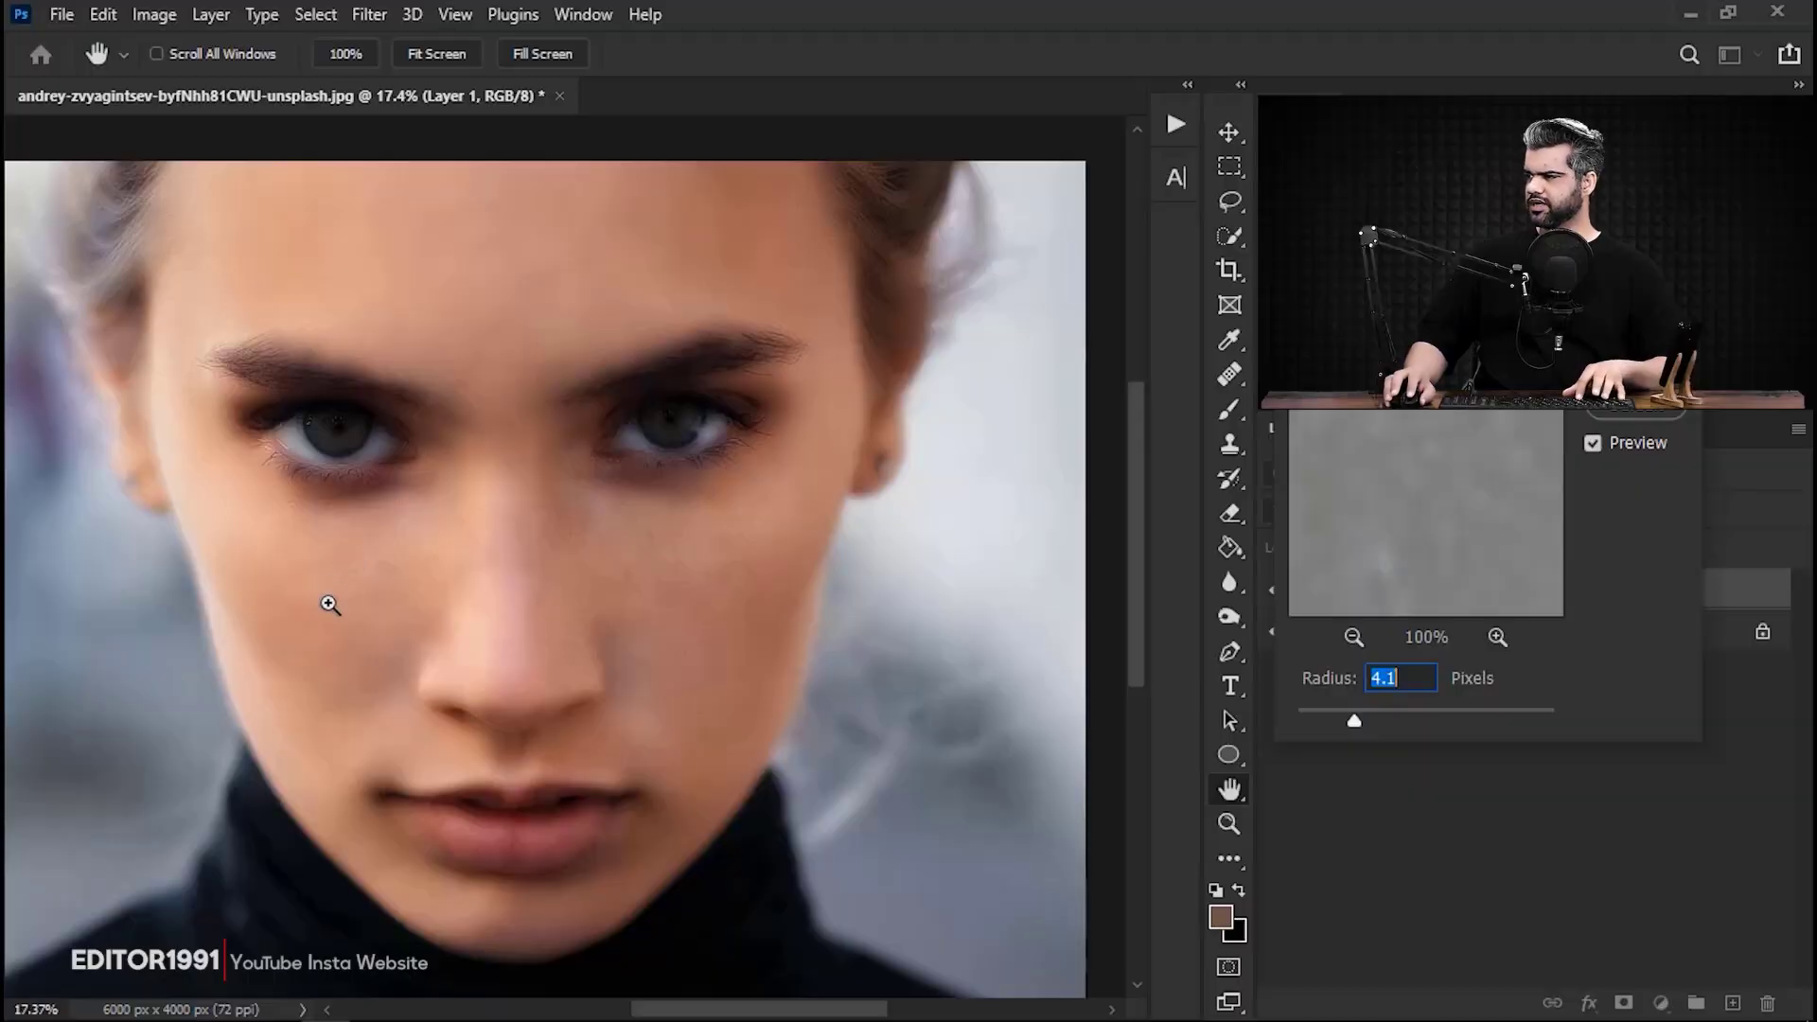
{"action": "left_click_drag", "start_coordinate": [337, 604], "coordinate": [494, 611]}
{"action": "left_click", "coordinate": [1567, 659]}
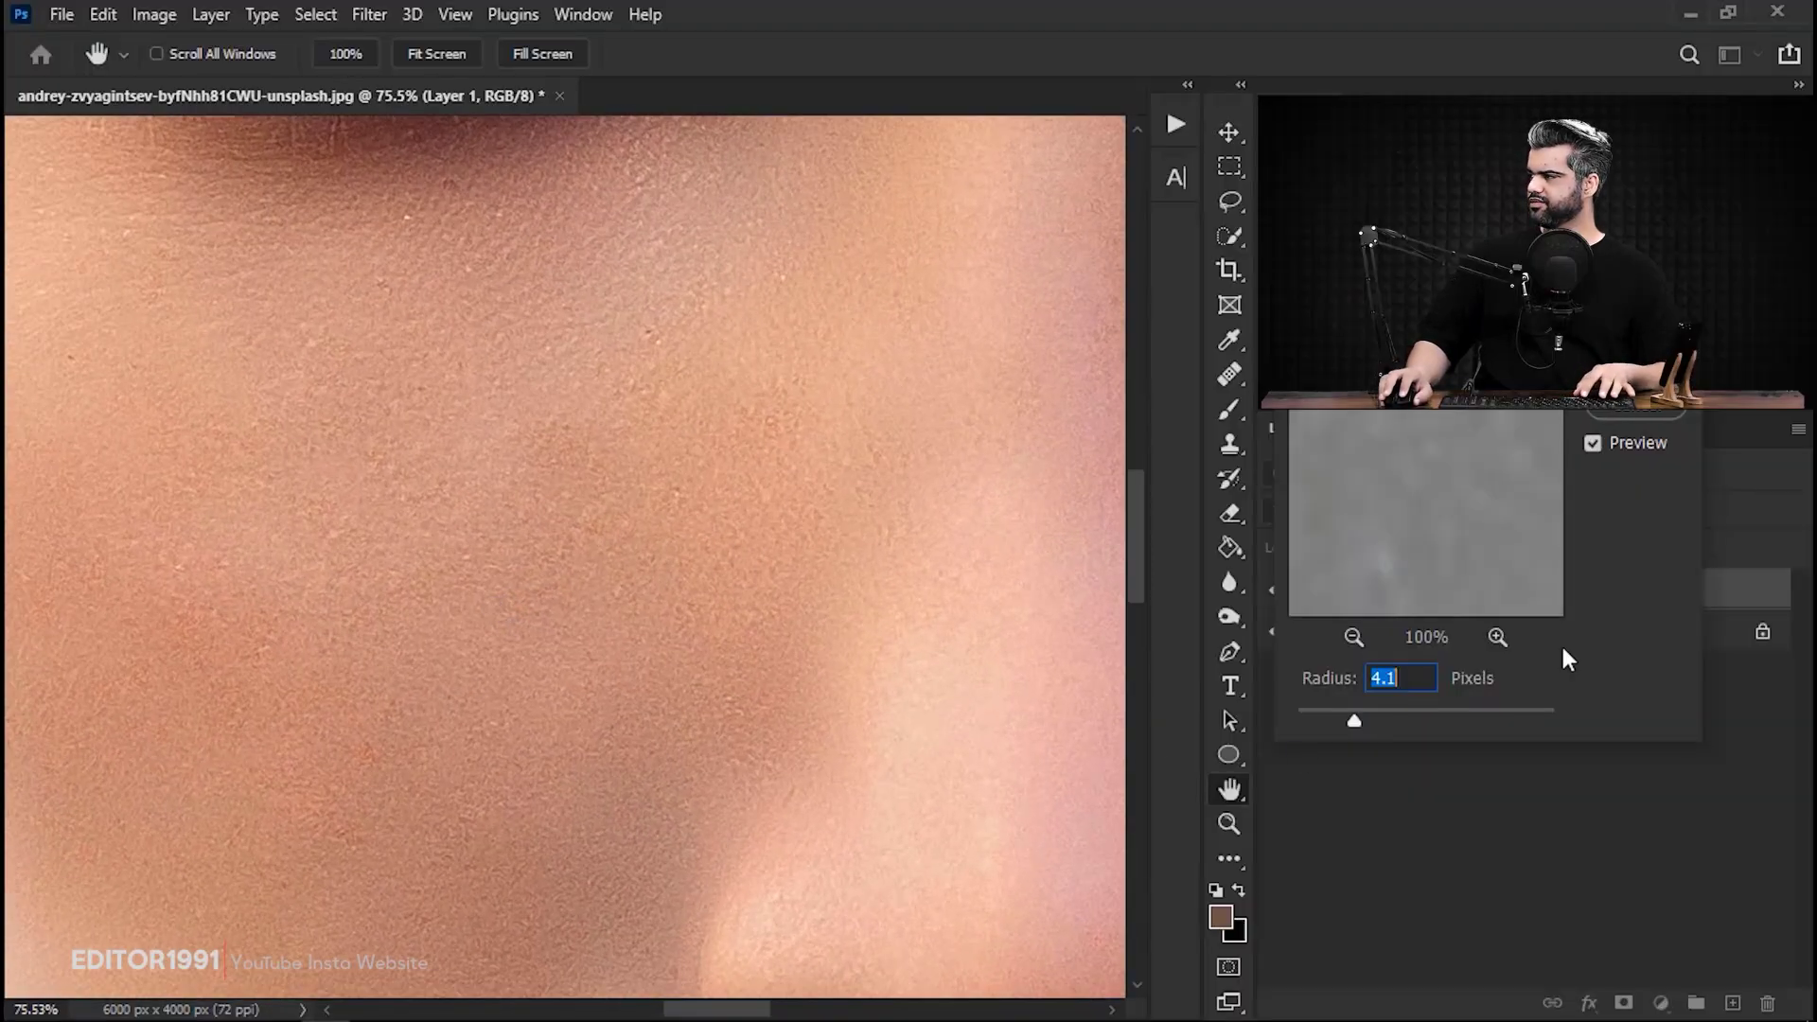
Compare the cheek's skin texture with the Gaussian Blur preview switched off and on.
{"action": "left_click", "coordinate": [1593, 442]}
{"action": "left_click", "coordinate": [1592, 443]}
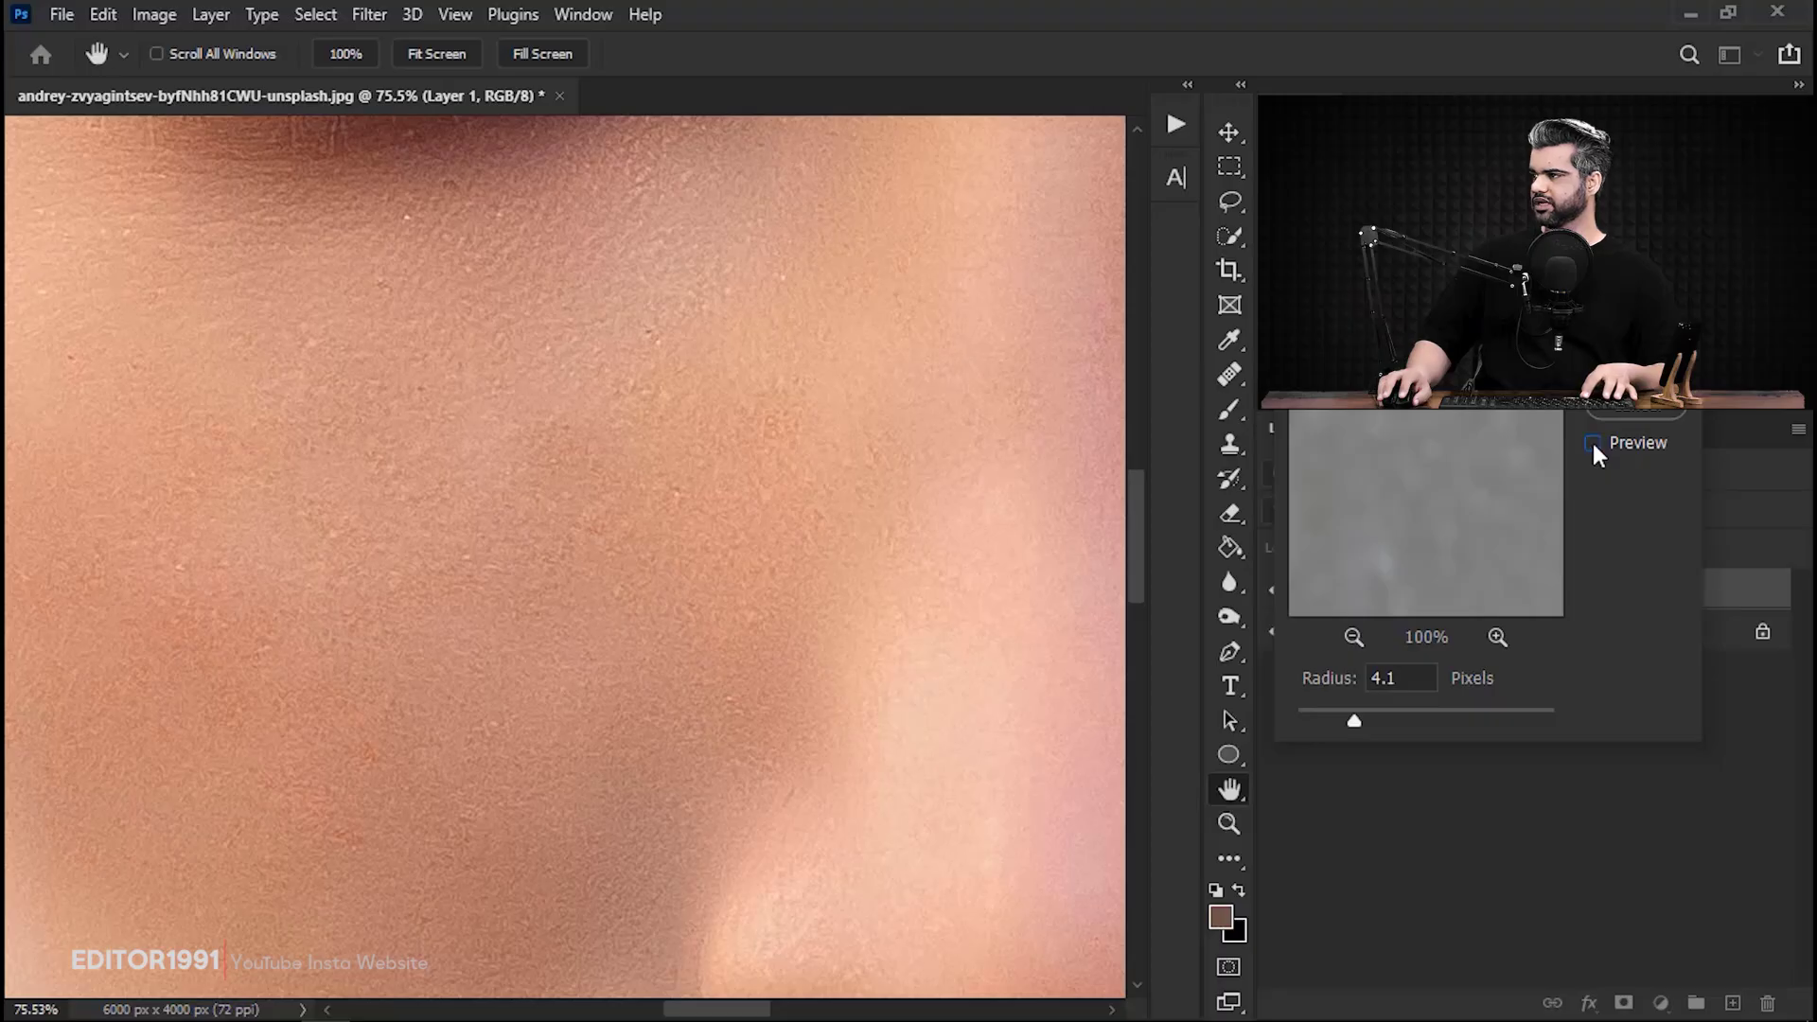
{"action": "left_click", "coordinate": [1592, 443]}
{"action": "left_click", "coordinate": [1593, 443]}
{"action": "left_click", "coordinate": [1592, 443]}
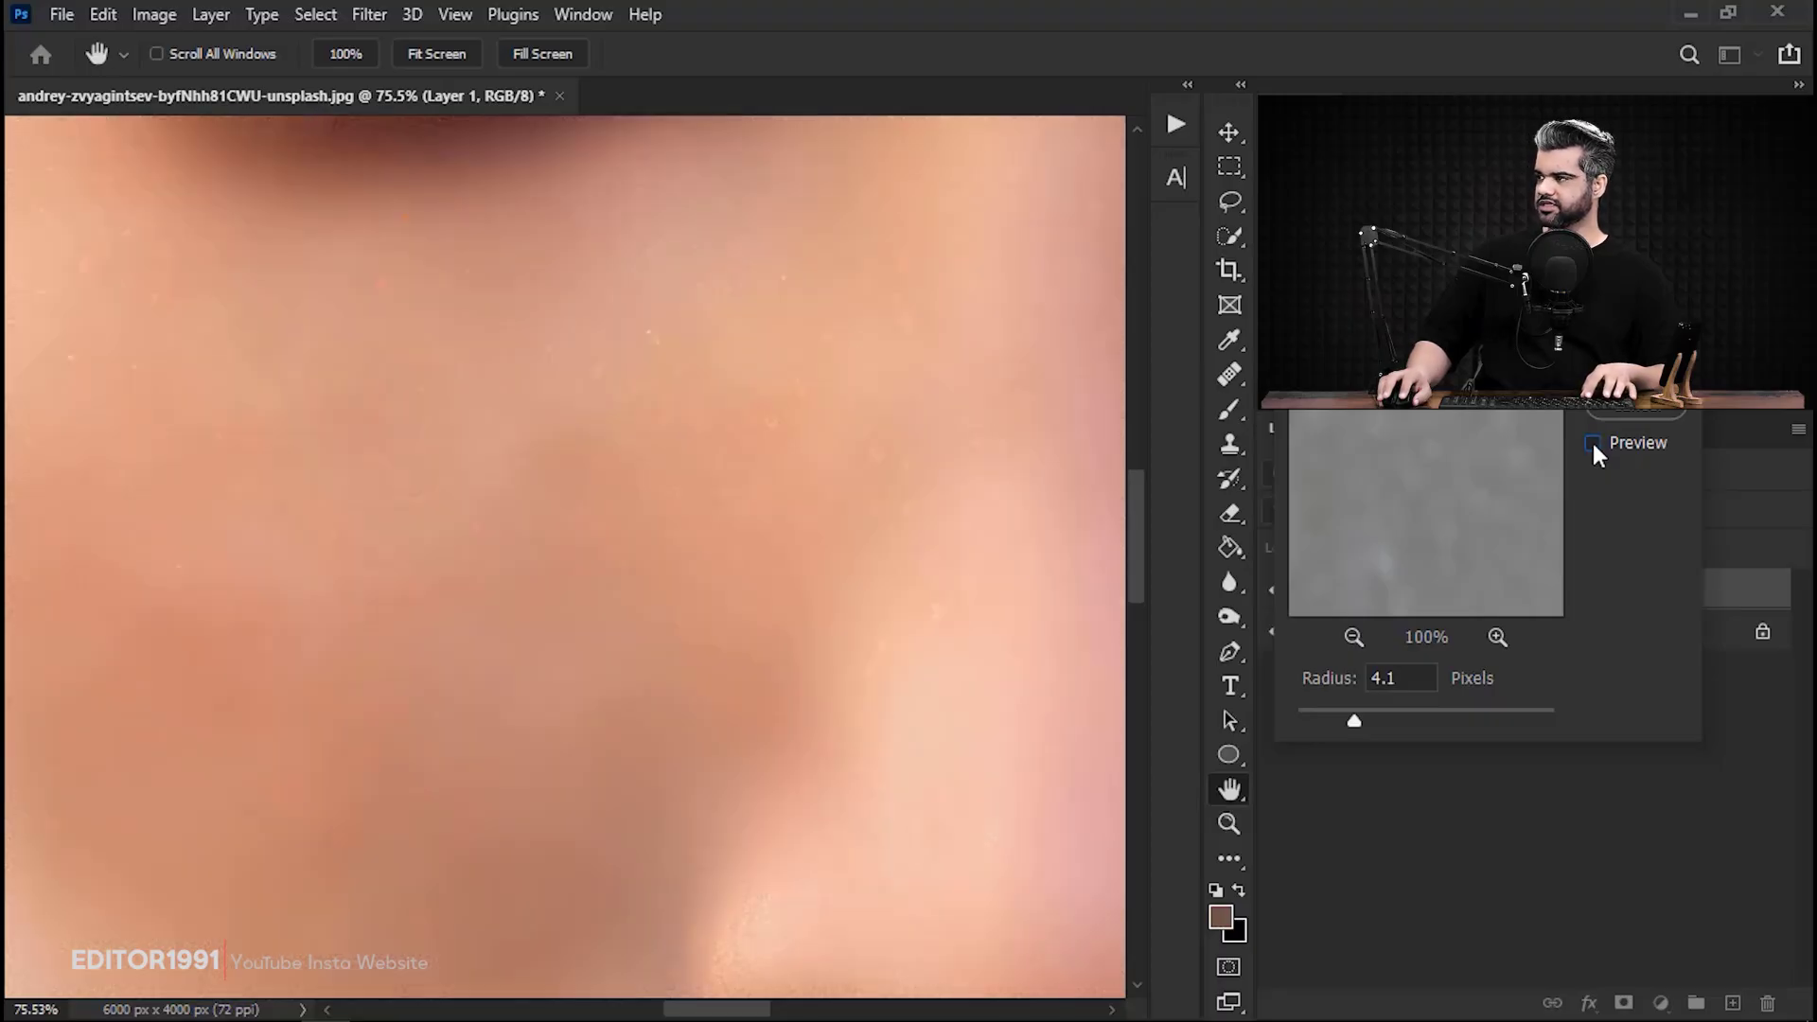
{"action": "left_click", "coordinate": [1593, 443]}
{"action": "left_click_drag", "start_coordinate": [392, 511], "coordinate": [467, 517]}
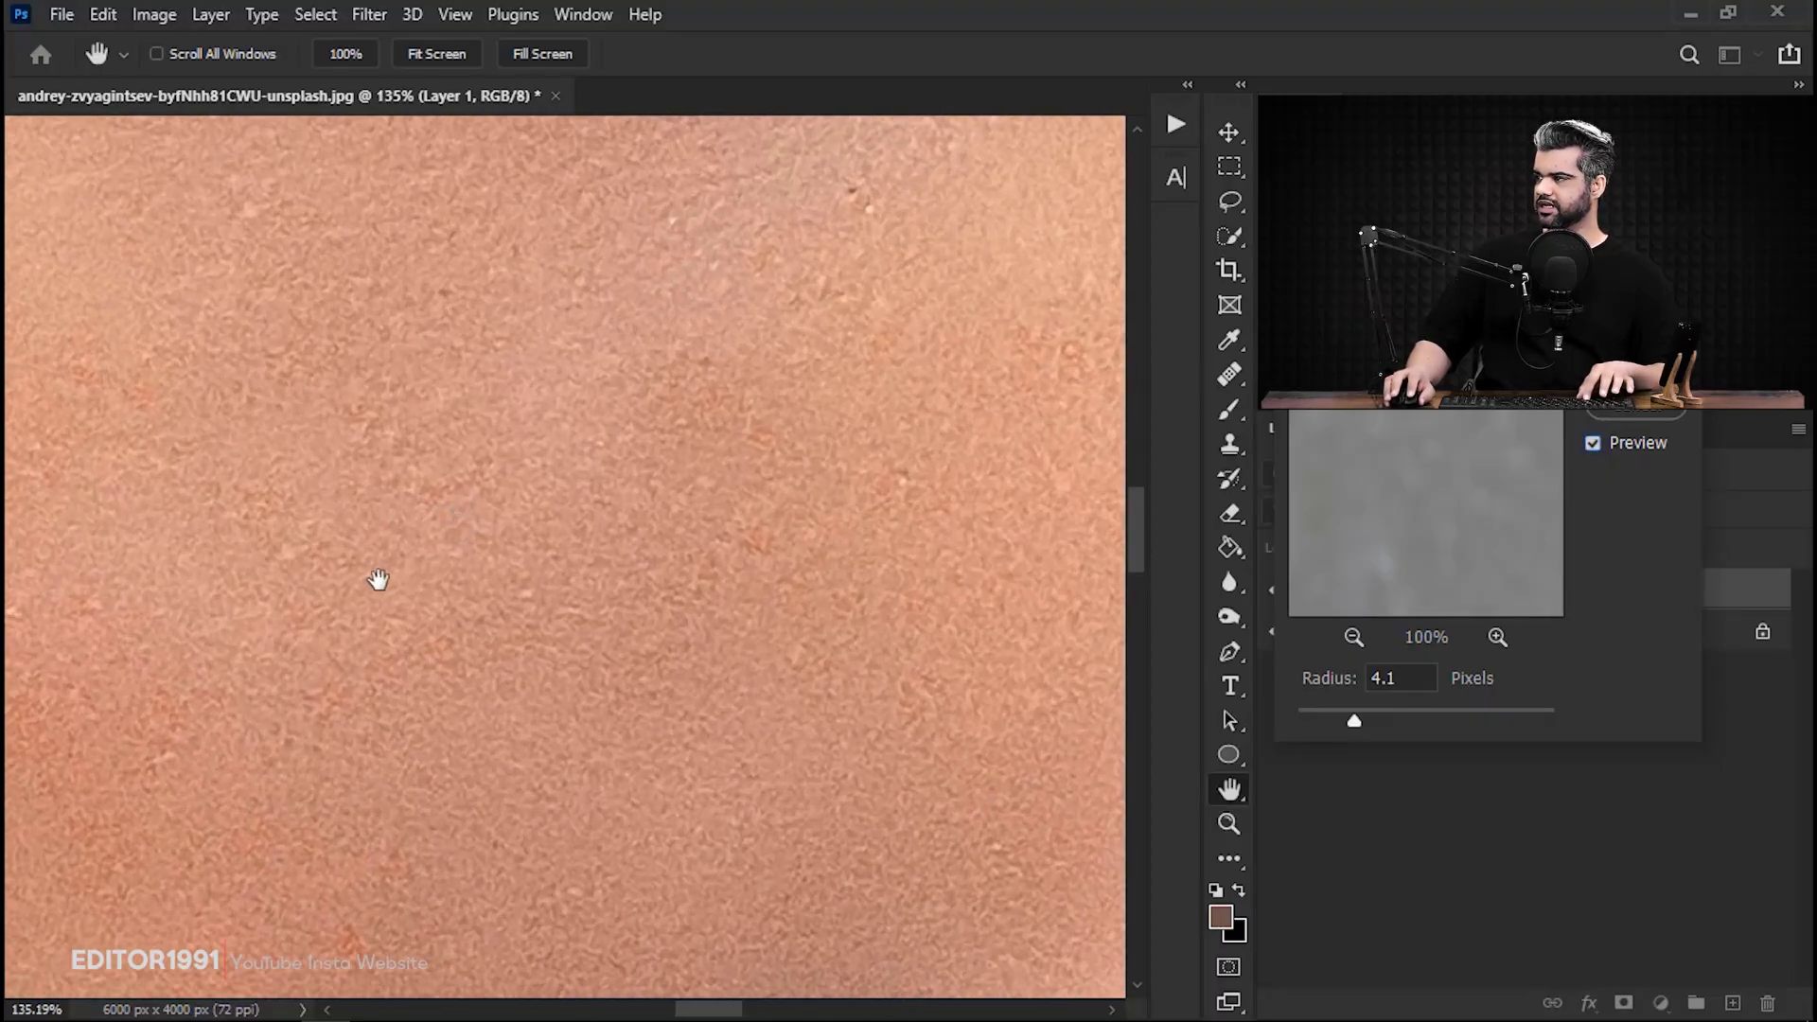
{"action": "left_click_drag", "start_coordinate": [377, 580], "coordinate": [543, 560]}
{"action": "left_click", "coordinate": [1592, 443]}
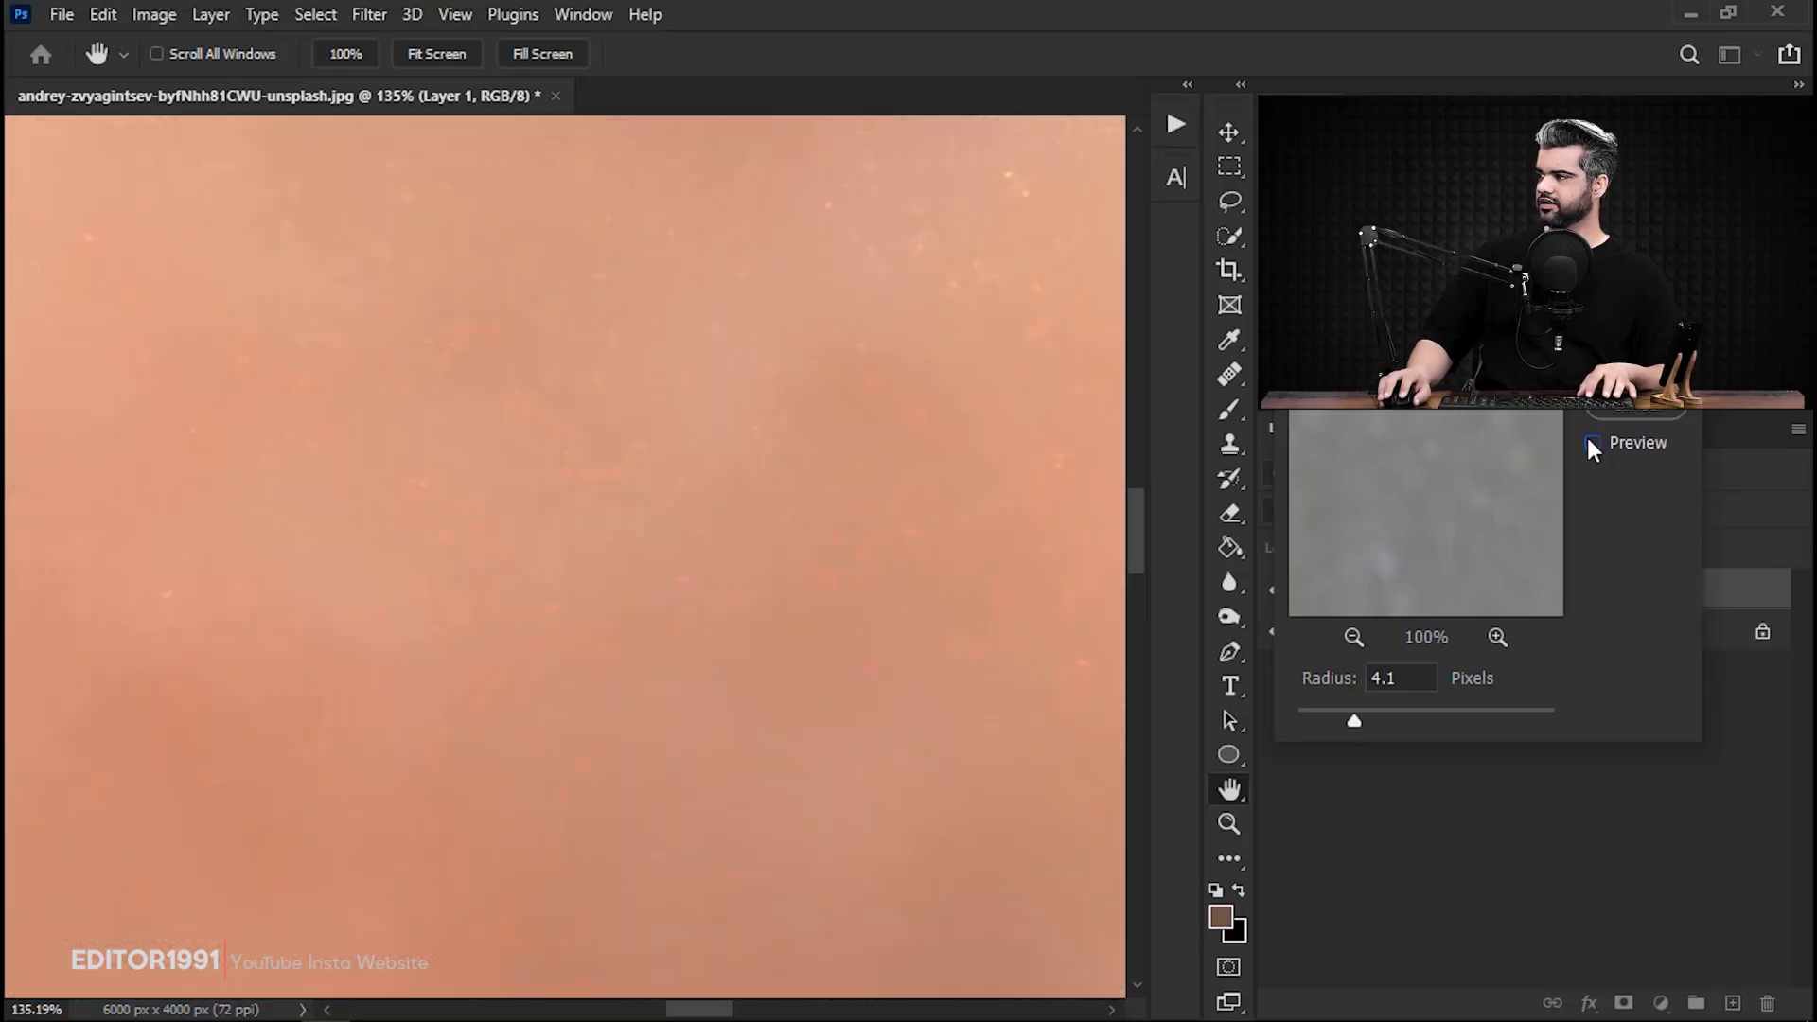
{"action": "left_click", "coordinate": [1593, 443]}
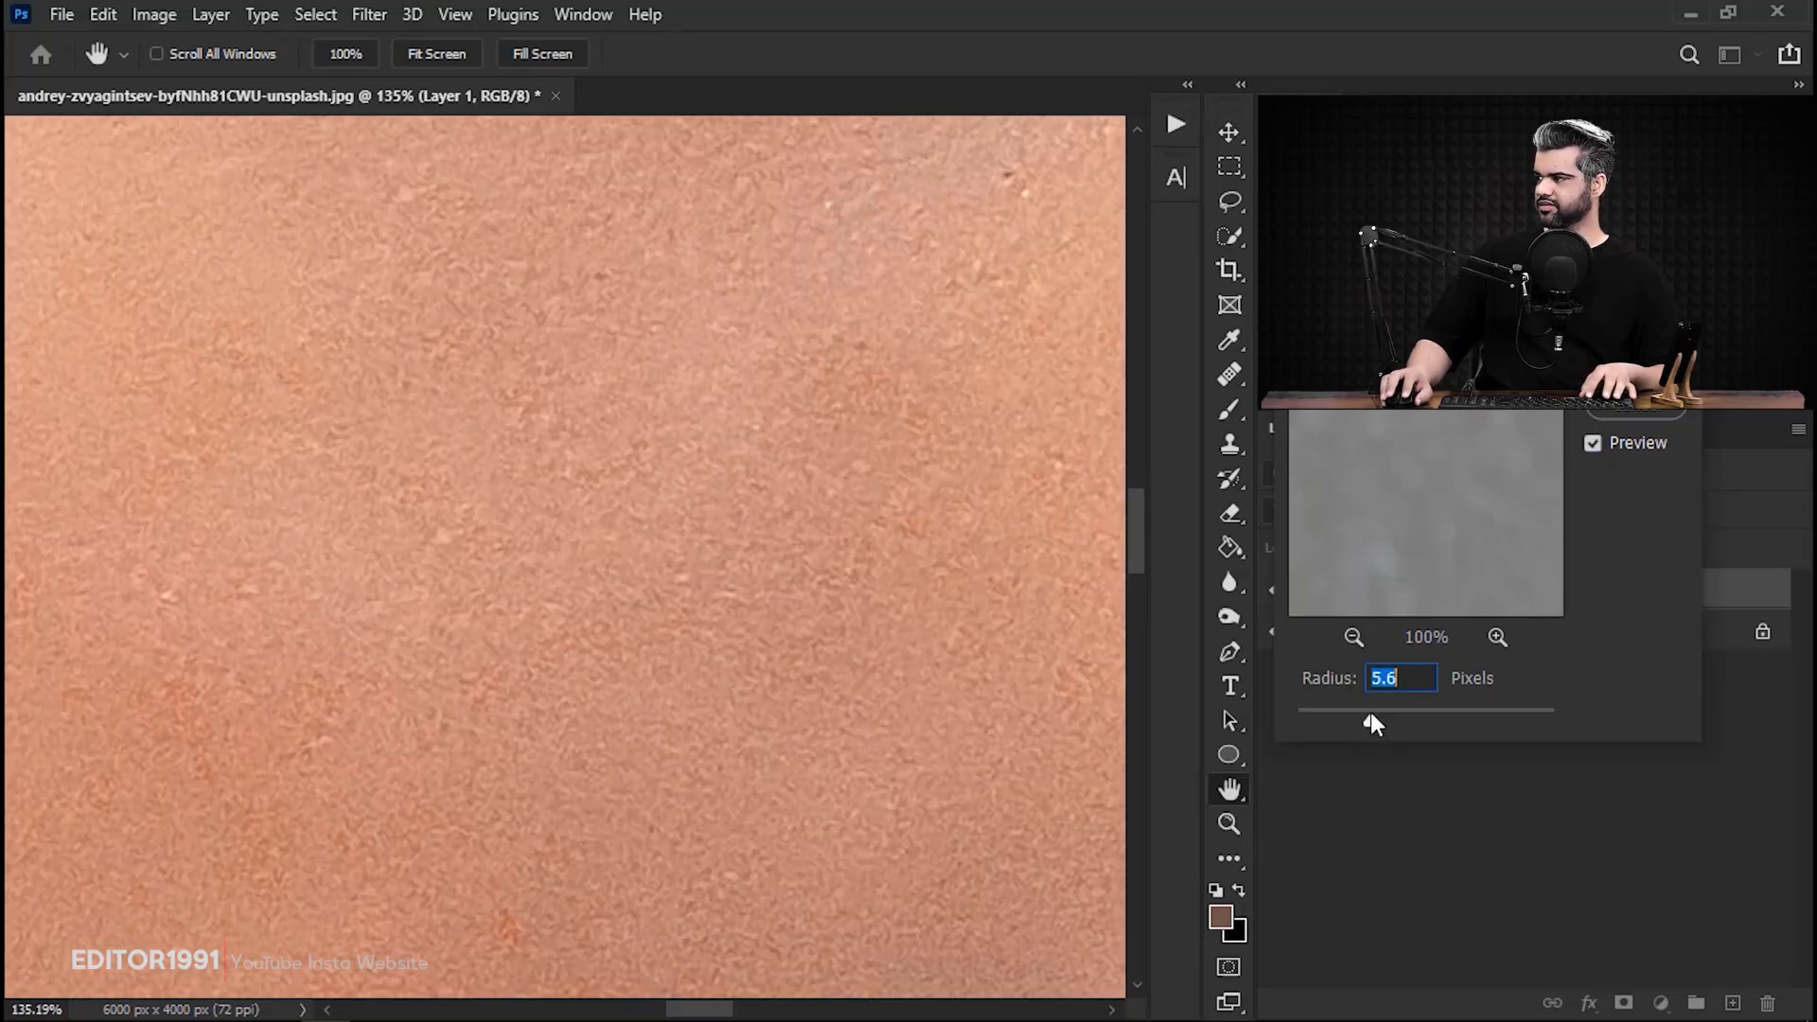
Set the Gaussian Blur radius to 4.6 pixels and apply the filter to the layer.
{"action": "left_click_drag", "start_coordinate": [655, 511], "coordinate": [536, 507]}
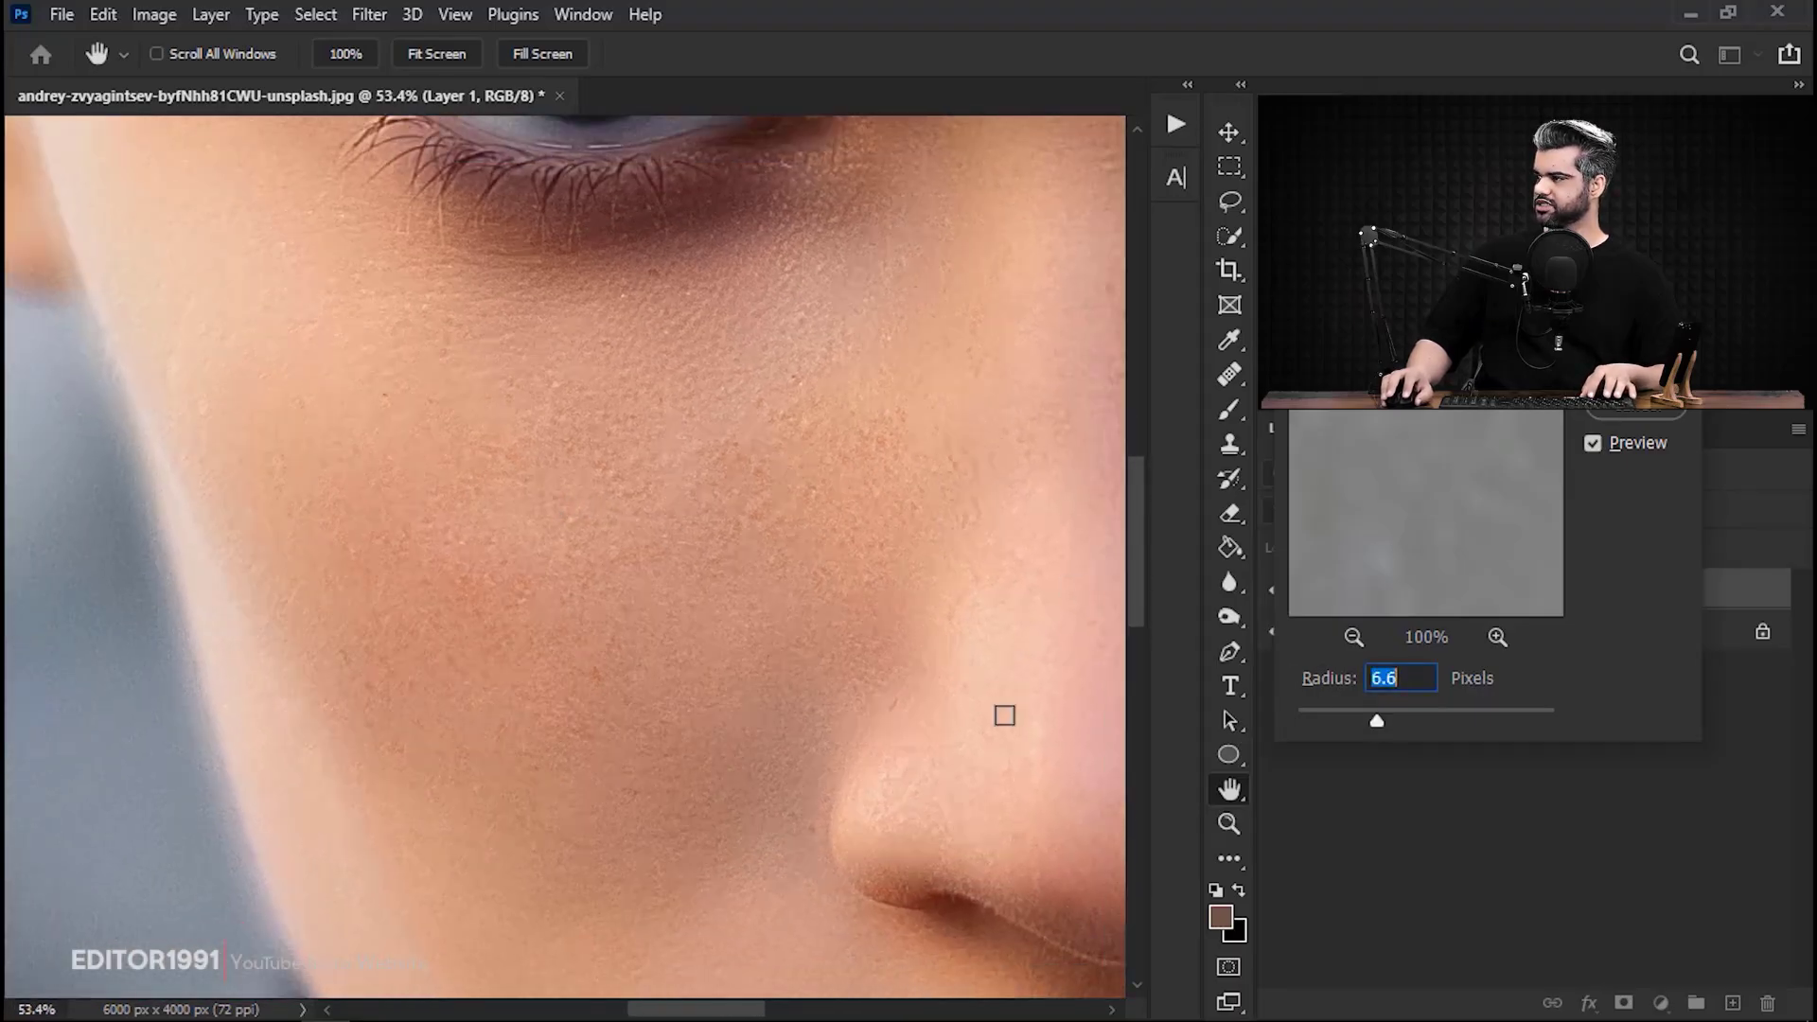
{"action": "left_click_drag", "start_coordinate": [455, 673], "coordinate": [471, 673]}
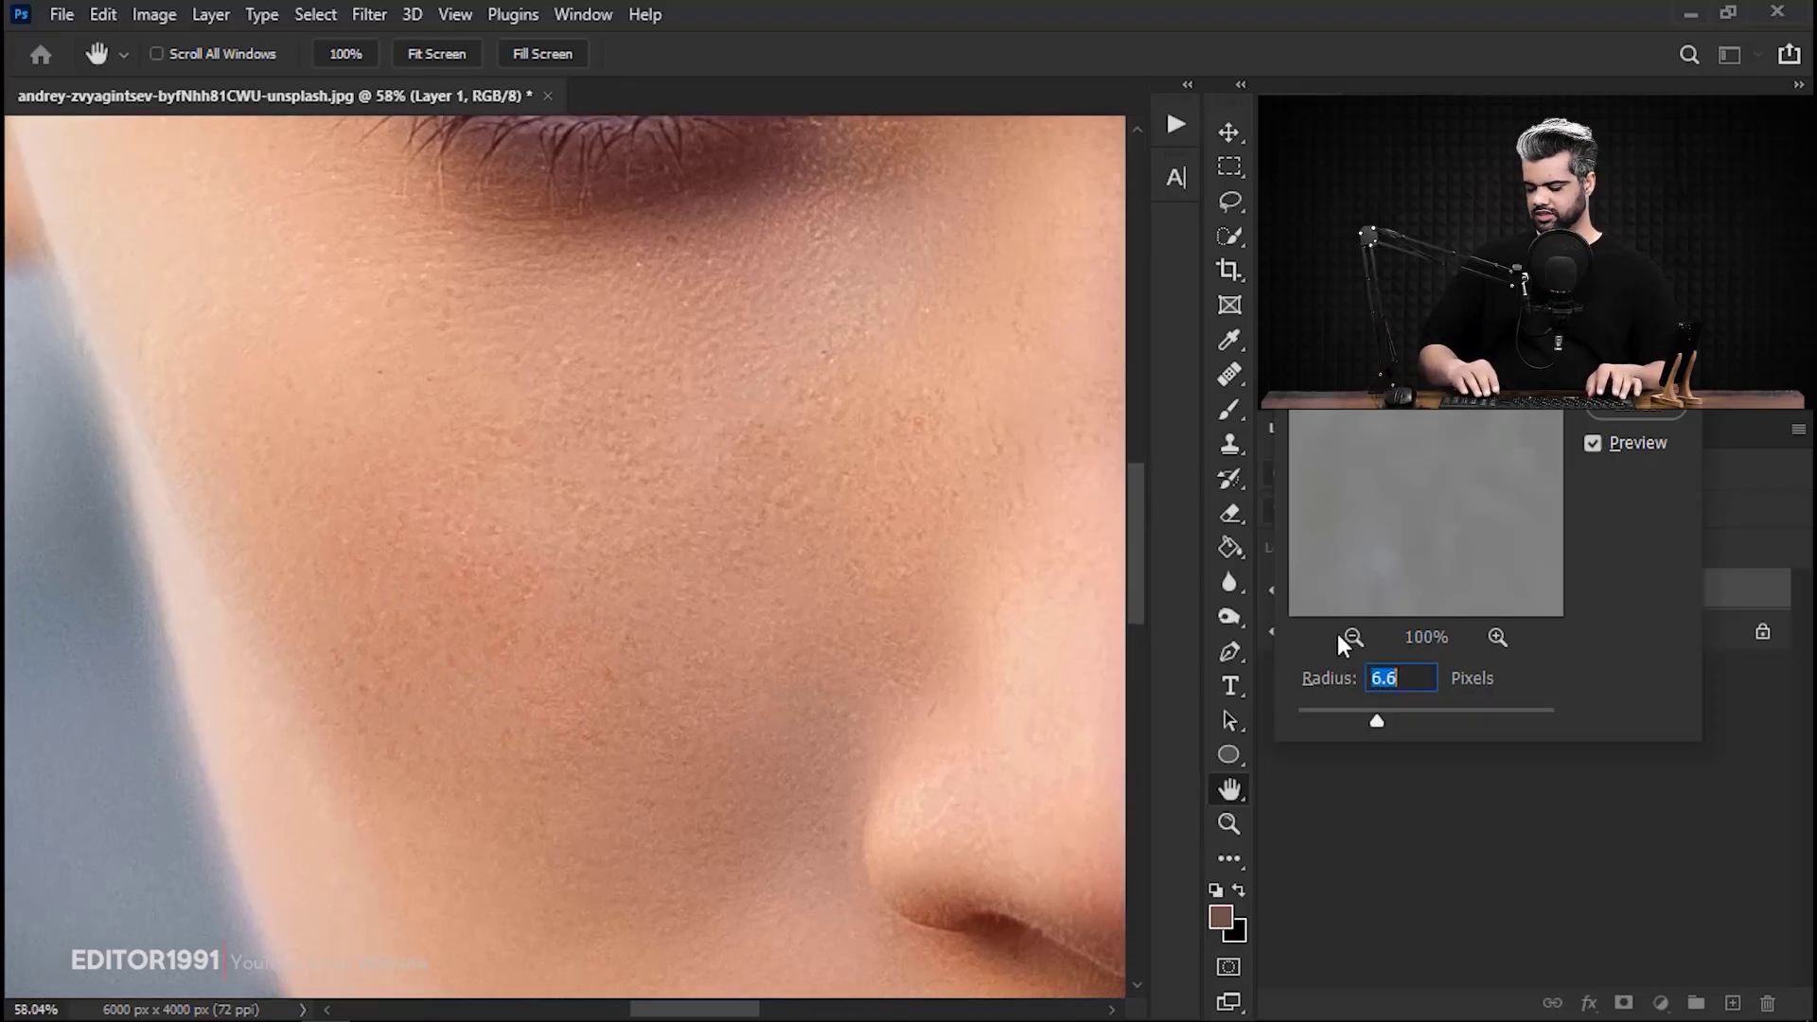
{"action": "key", "text": "Down"}
{"action": "key", "text": "Down"}
{"action": "key", "text": "Down"}
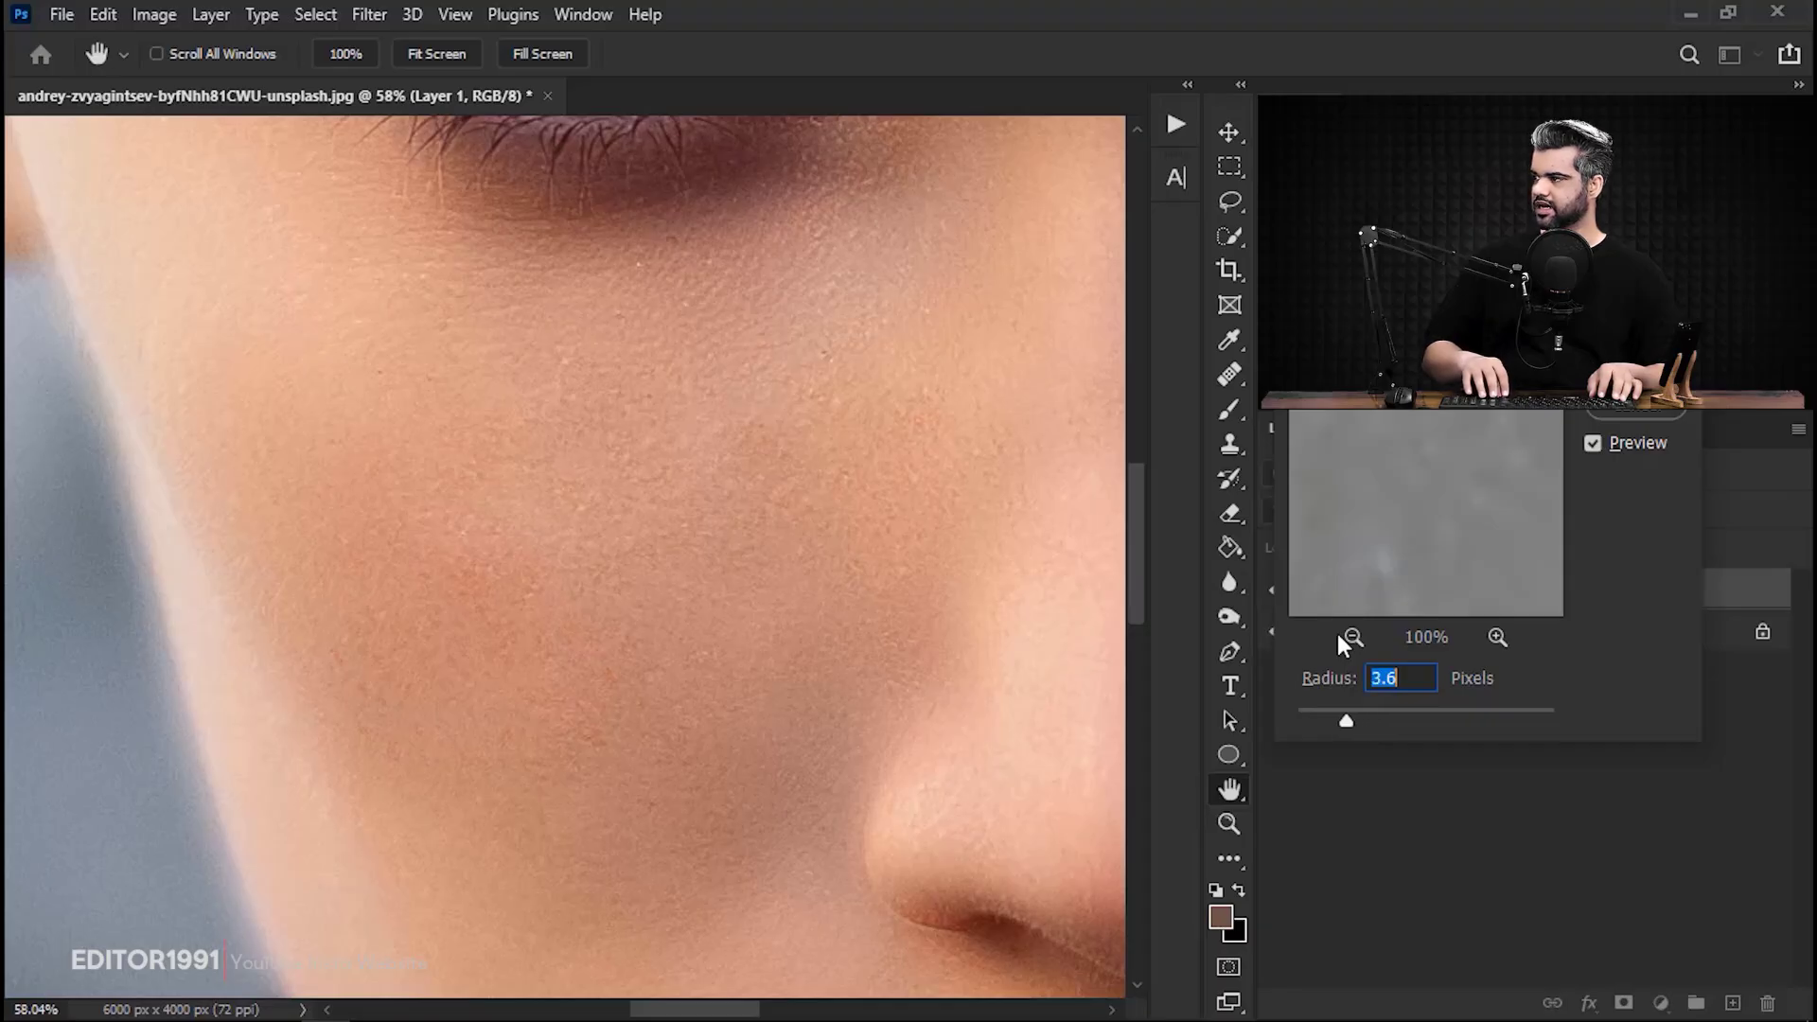
{"action": "key", "text": "Up"}
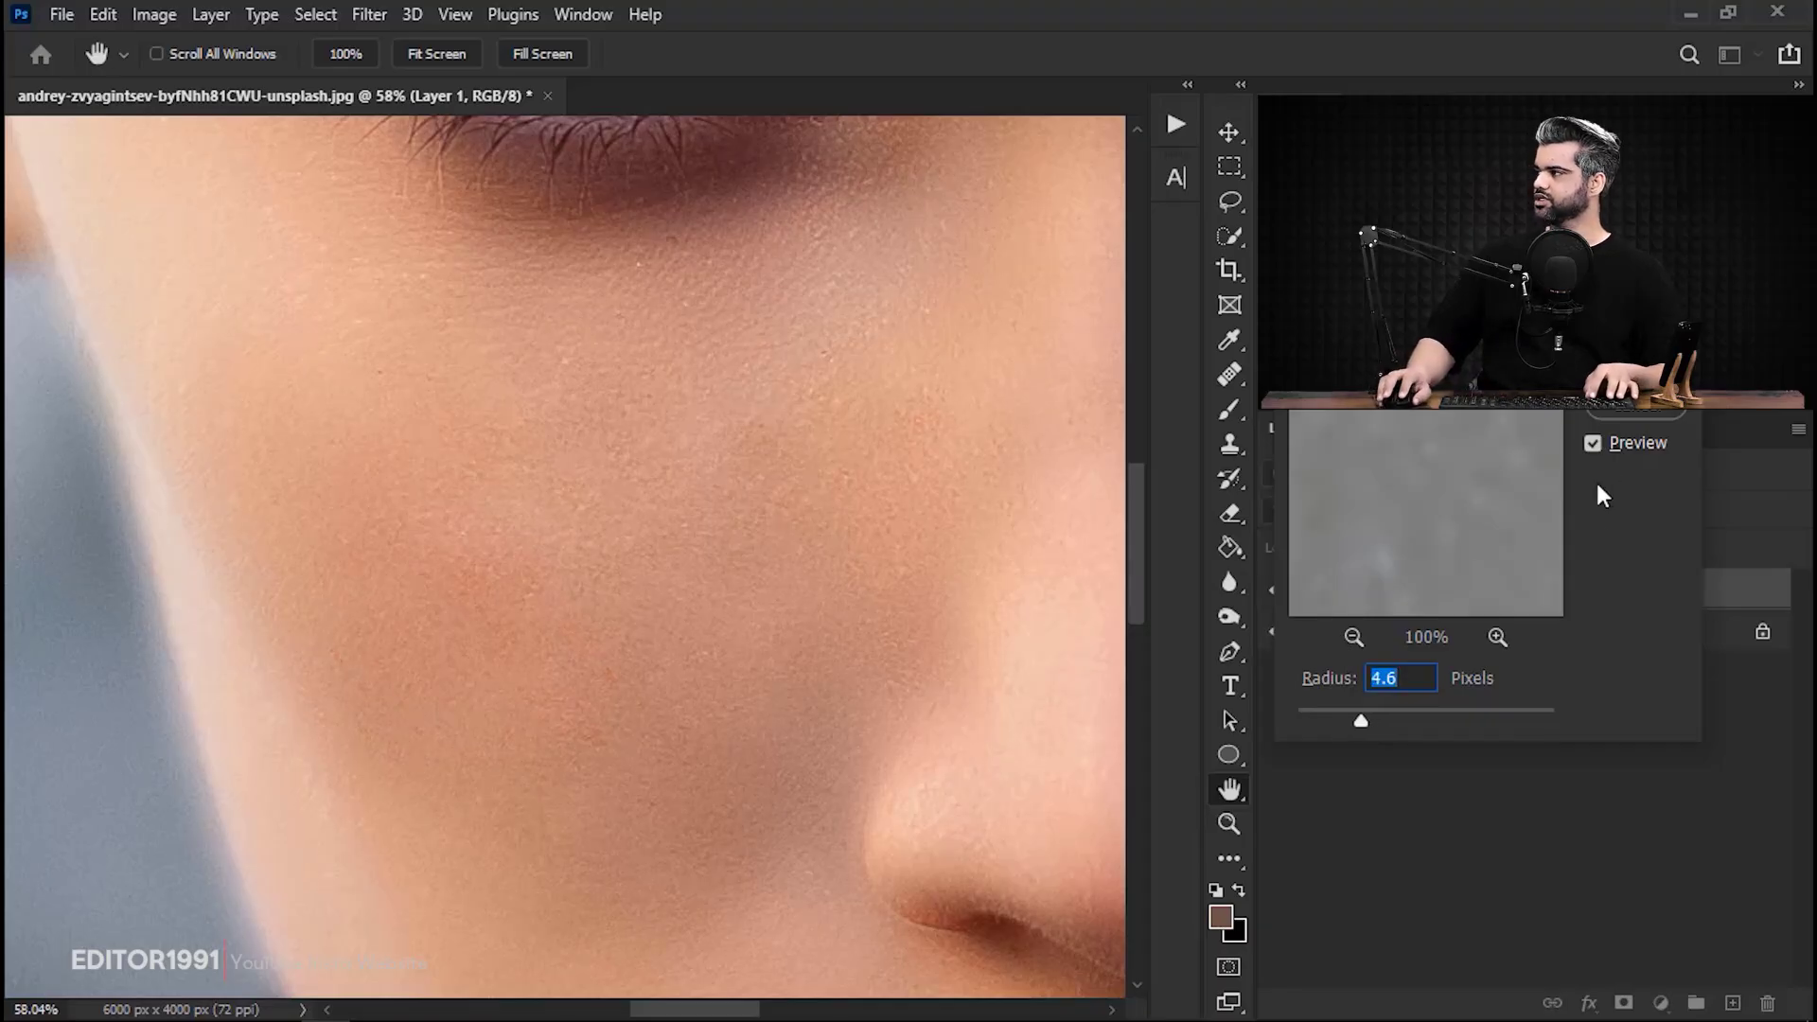
{"action": "key", "text": "Return"}
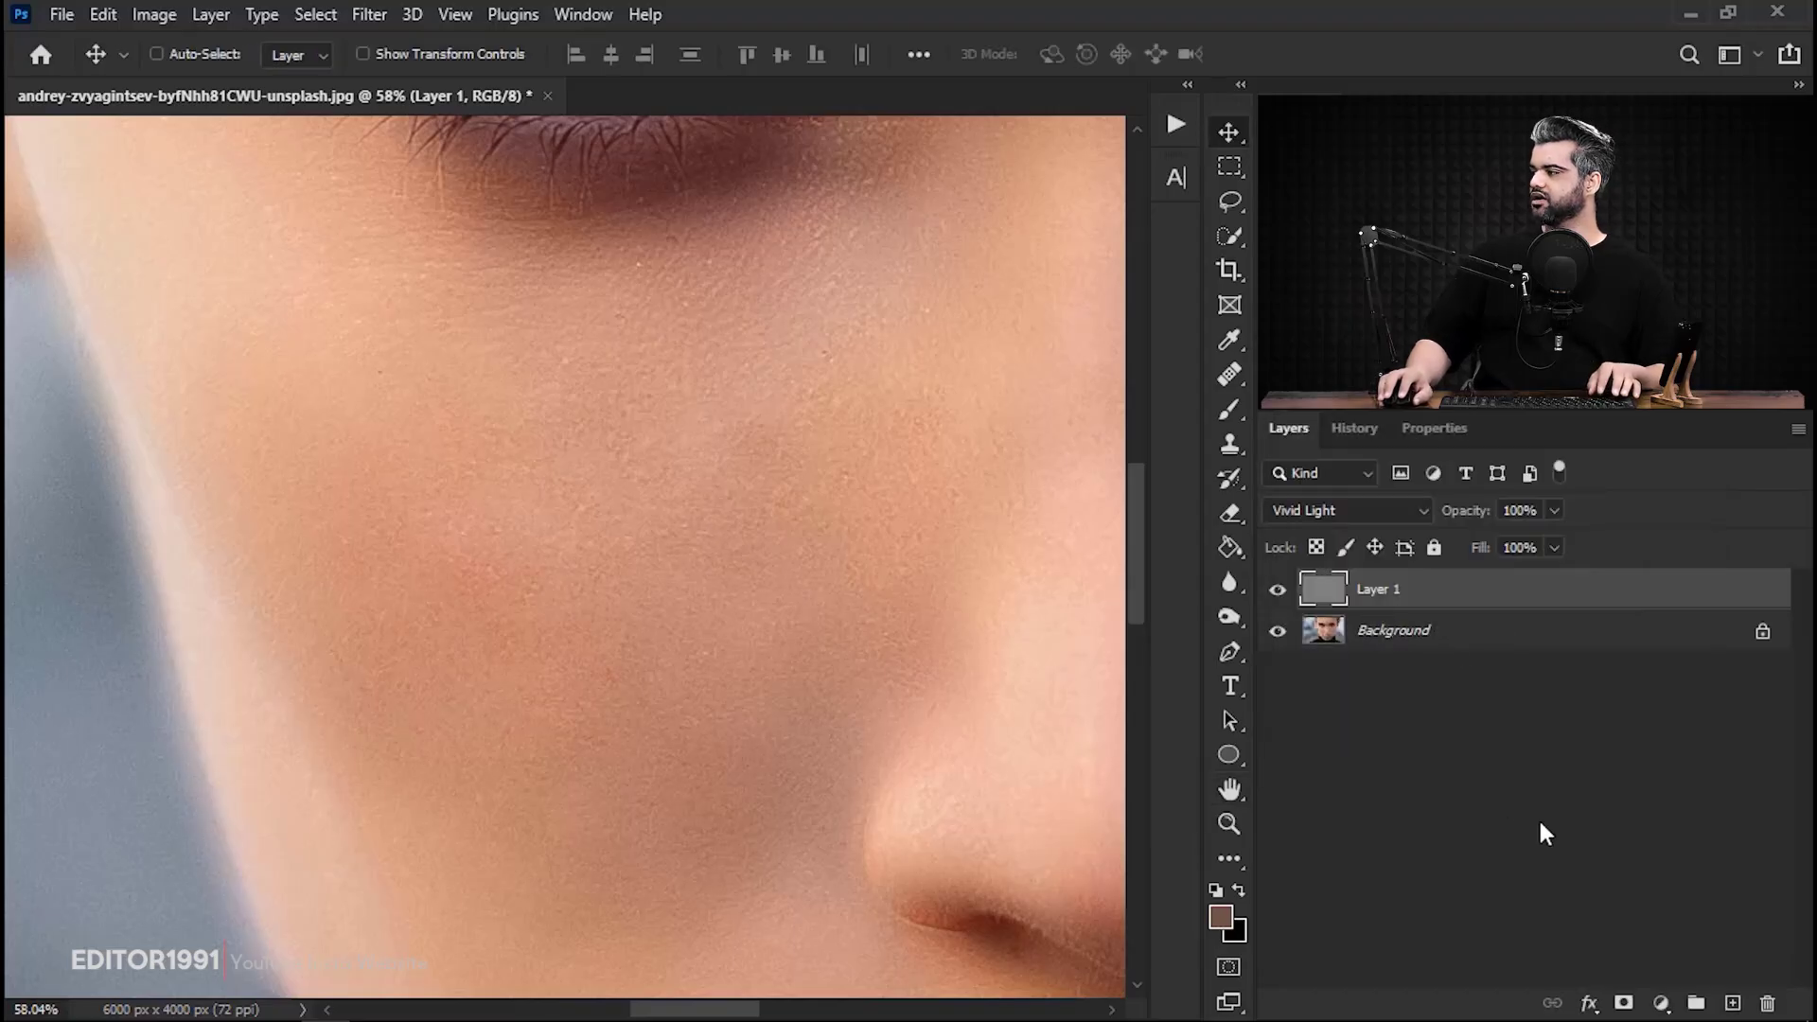
Add a black mask to Layer 1 and prepare a soft white brush of 323 px.
{"action": "left_click", "coordinate": [1623, 1005], "text": "alt"}
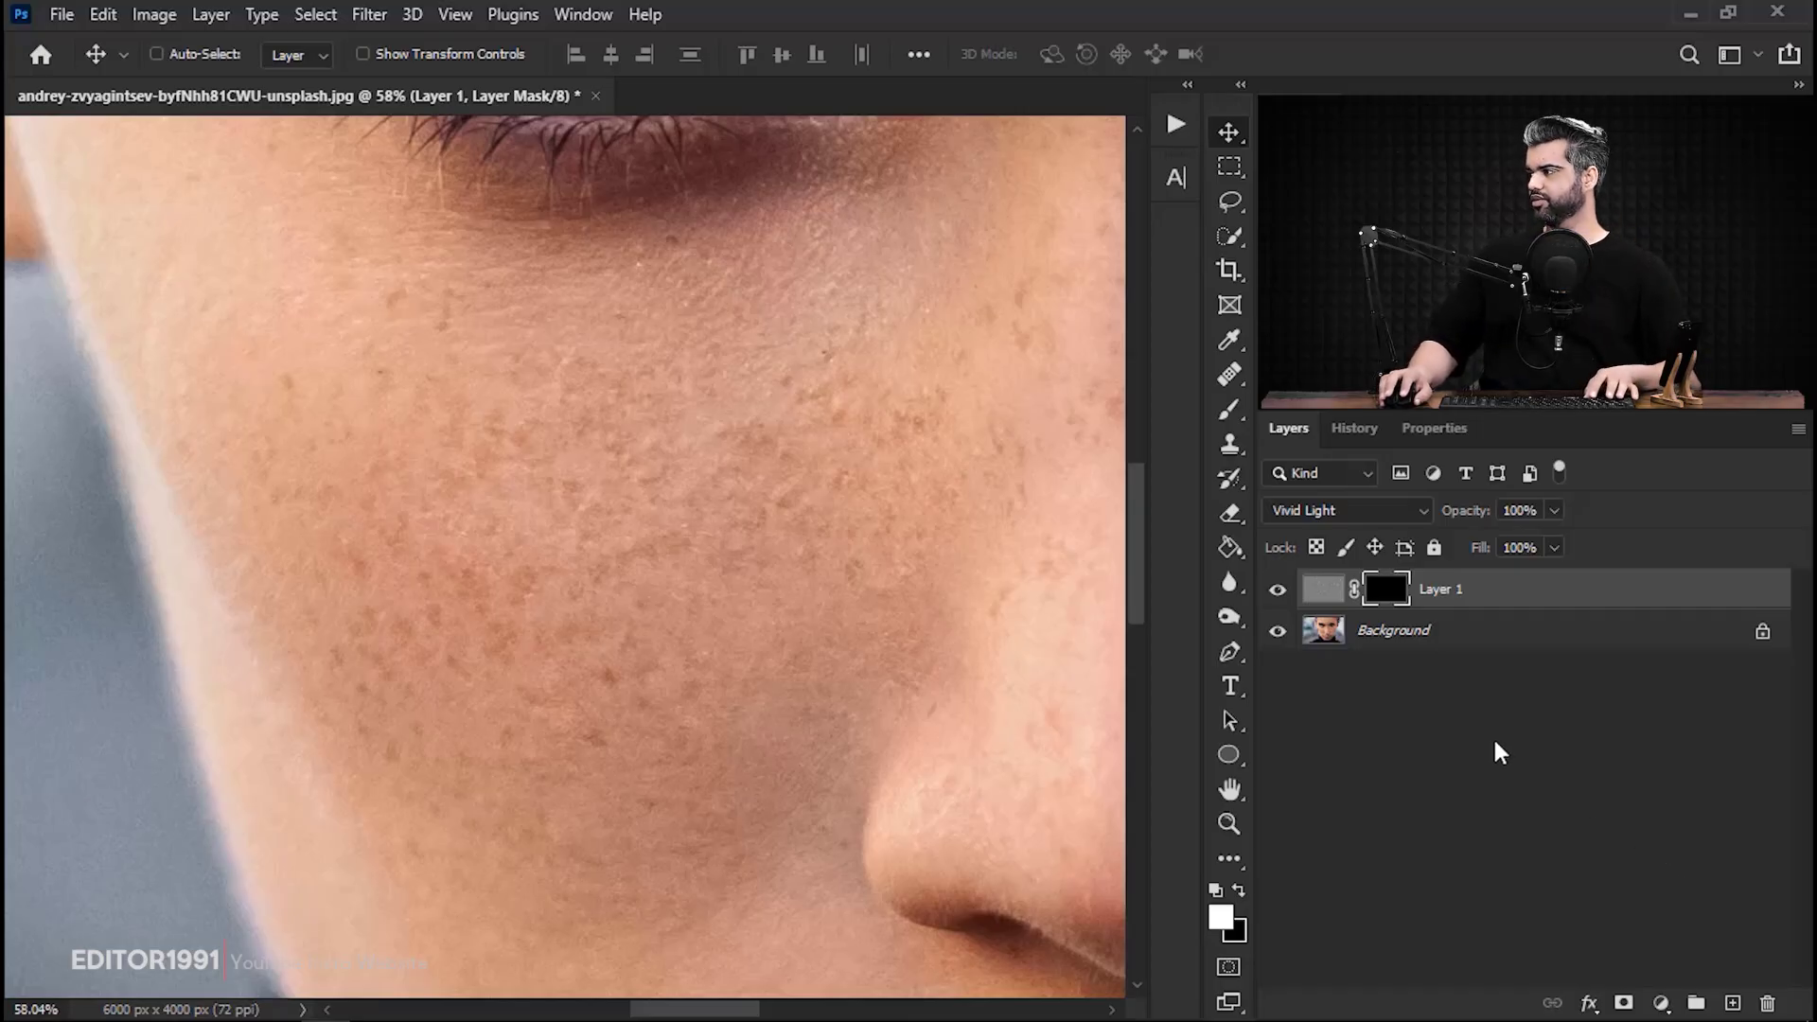
{"action": "key", "text": "b"}
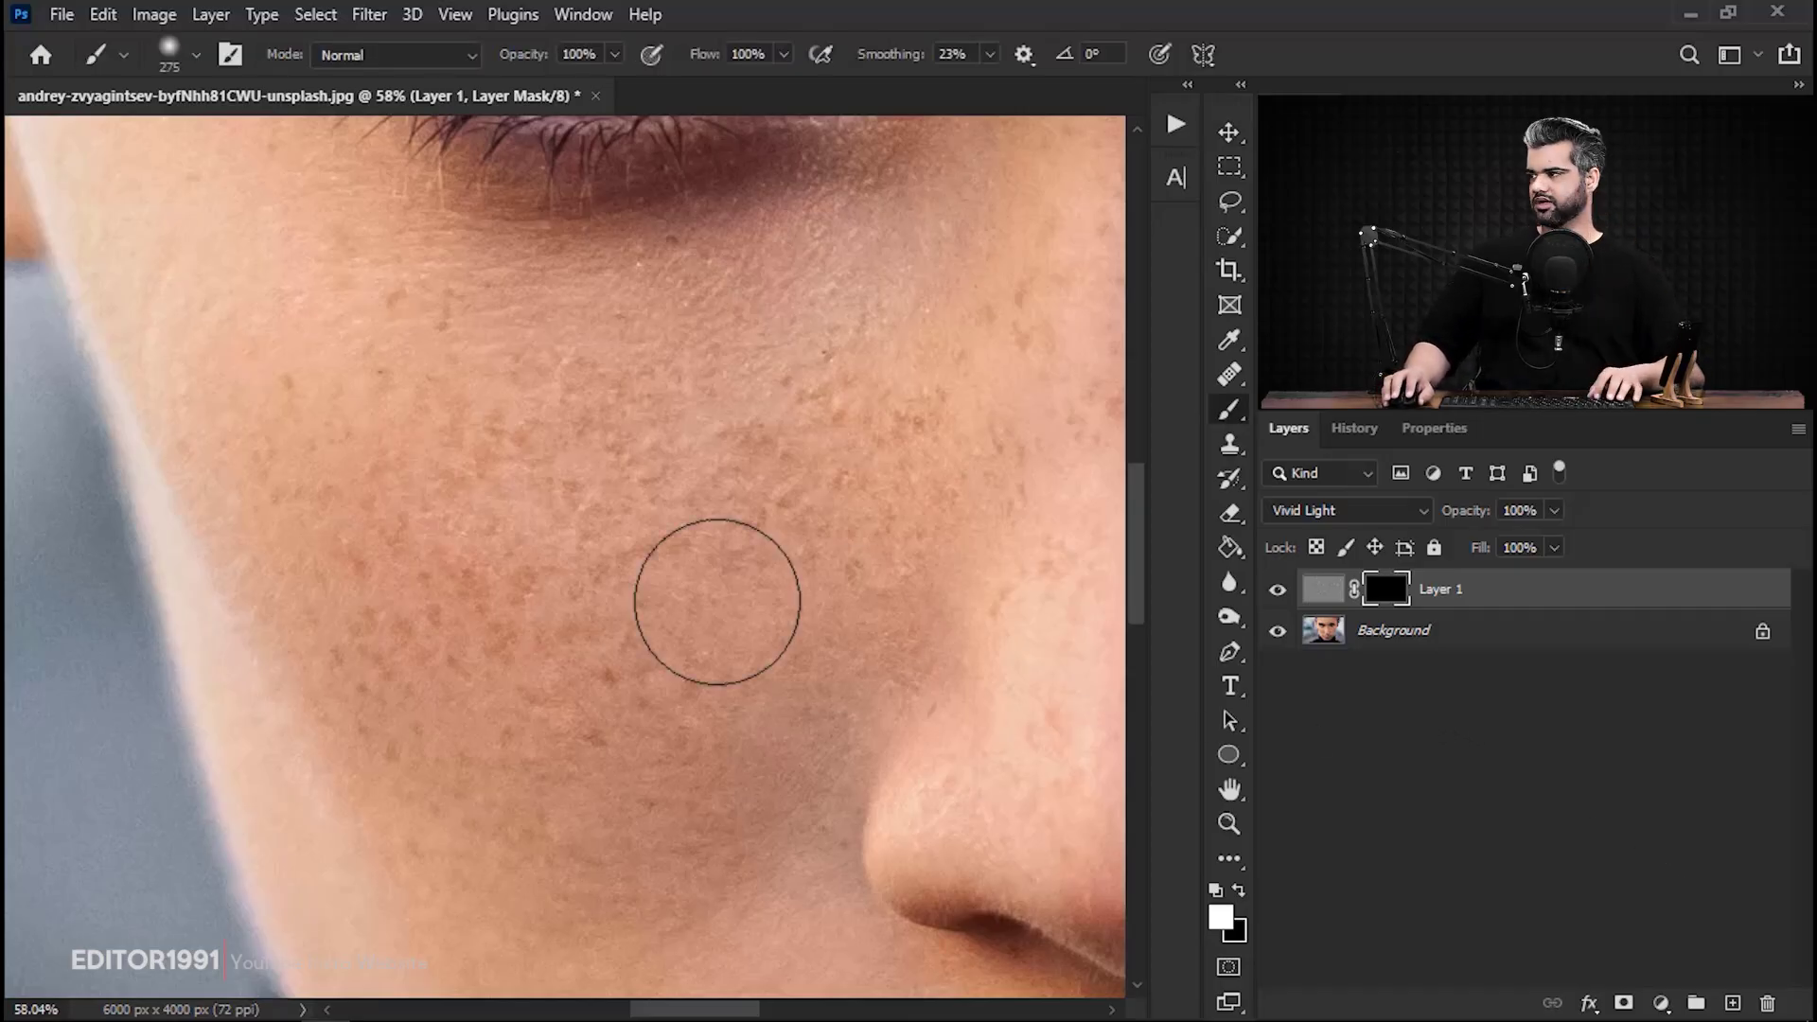
{"action": "right_click", "coordinate": [558, 535], "text": "alt"}
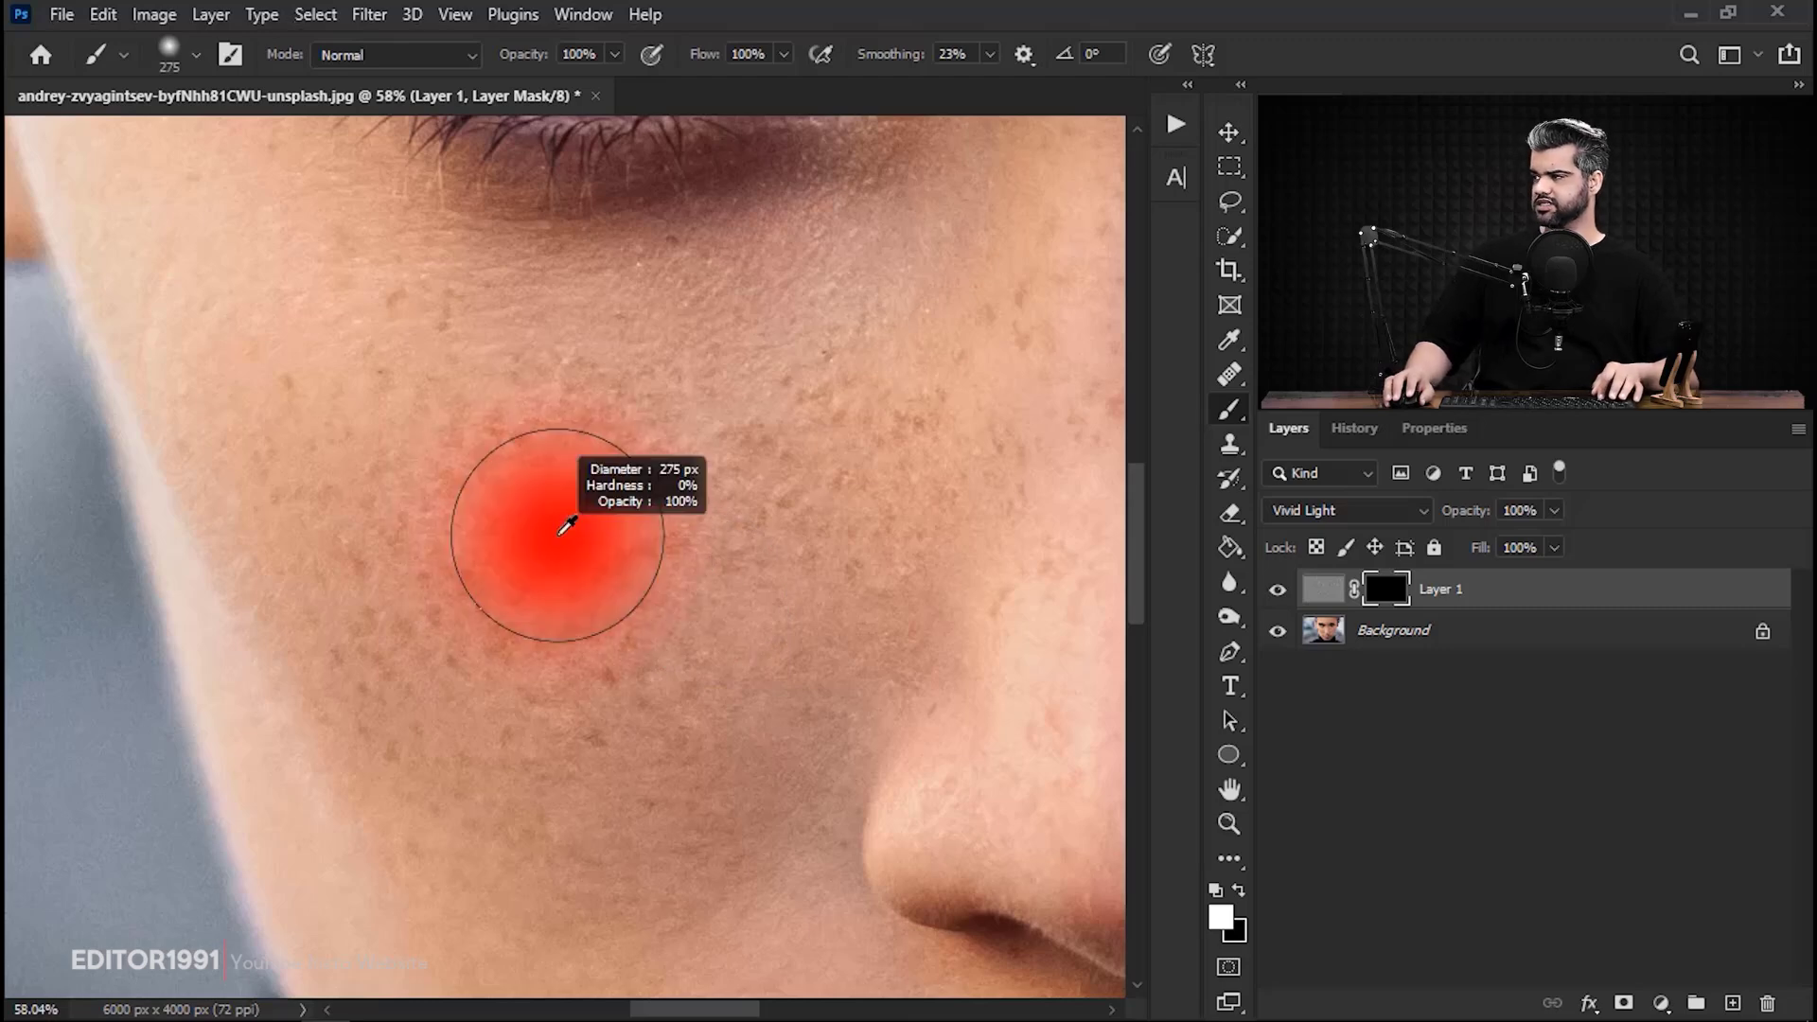
{"action": "mouse_move", "coordinate": [566, 526]}
{"action": "left_mouse_down"}
{"action": "mouse_move", "coordinate": [634, 531]}
{"action": "mouse_move", "coordinate": [526, 536]}
{"action": "mouse_move", "coordinate": [636, 534]}
{"action": "mouse_move", "coordinate": [566, 541]}
{"action": "mouse_move", "coordinate": [564, 401]}
{"action": "mouse_move", "coordinate": [551, 758]}
{"action": "mouse_move", "coordinate": [550, 290]}
{"action": "mouse_move", "coordinate": [532, 903]}
{"action": "mouse_move", "coordinate": [603, 229]}
{"action": "mouse_move", "coordinate": [625, 270]}
{"action": "left_mouse_up"}
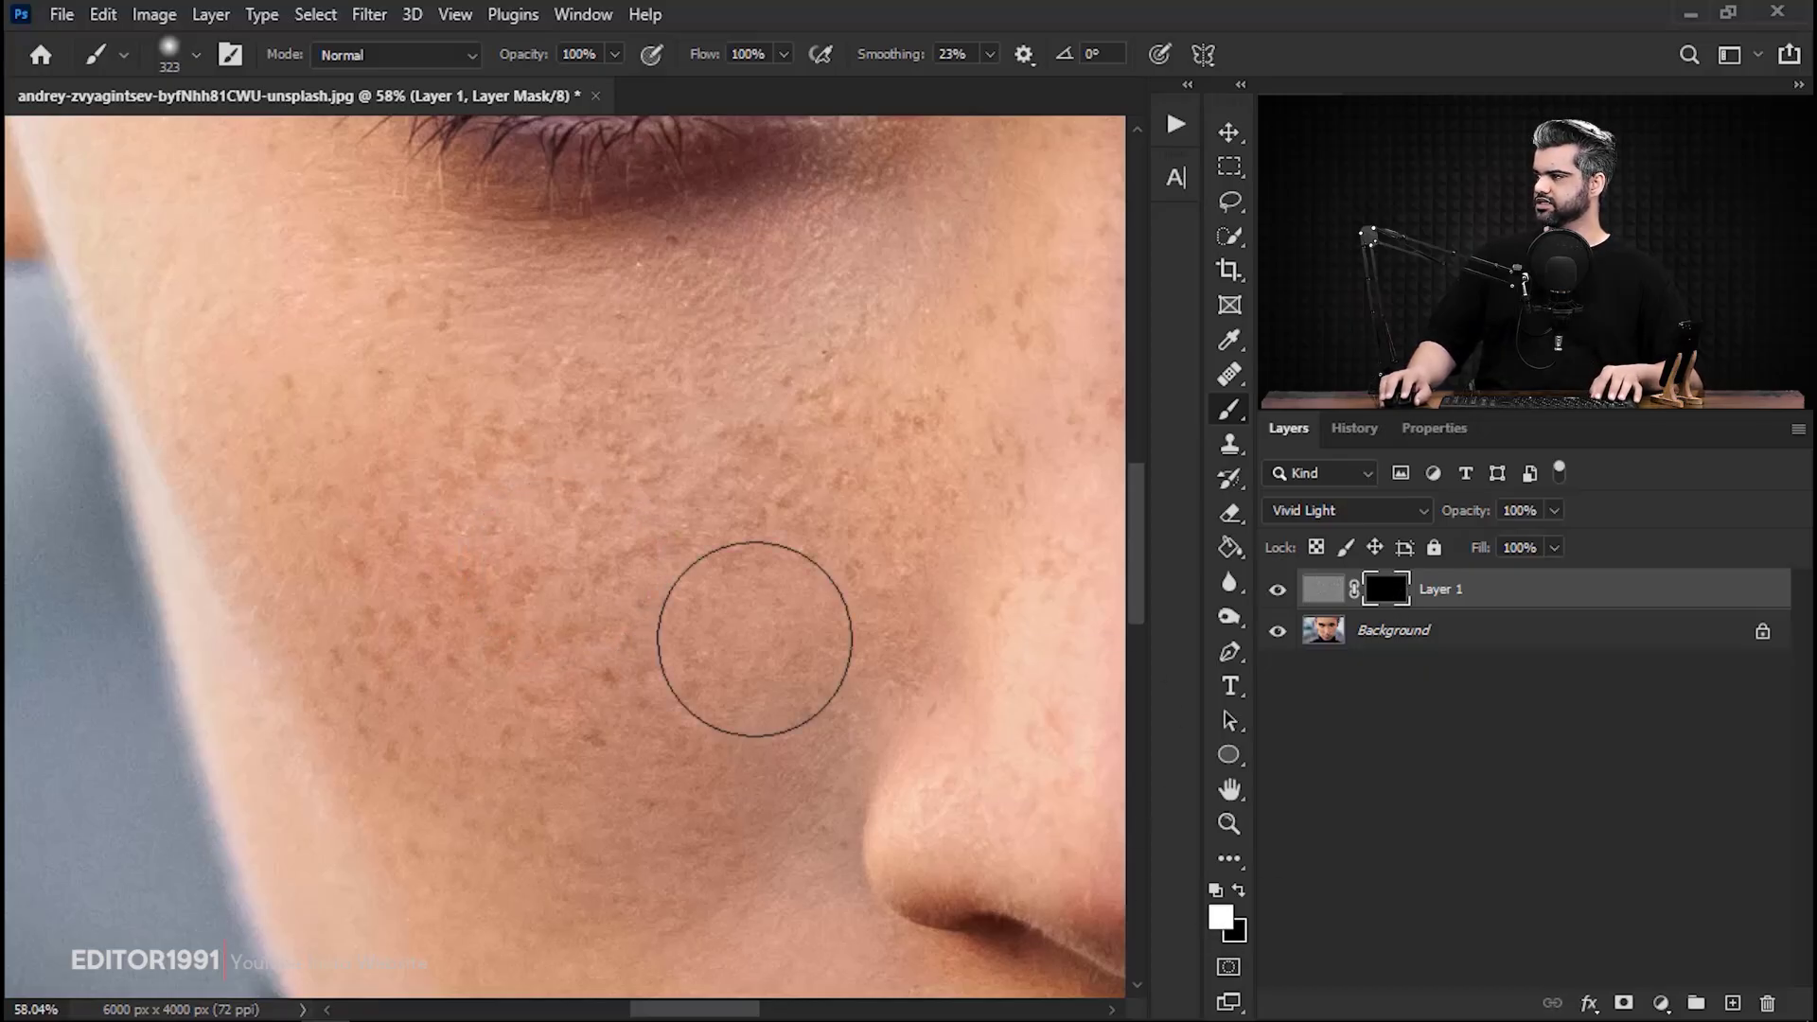
Paint white on the mask over the left-hand cheek, nose and forehead, enlarging the brush to 709 px.
{"action": "scroll", "coordinate": [548, 527], "scroll_direction": "down", "scroll_amount": 2}
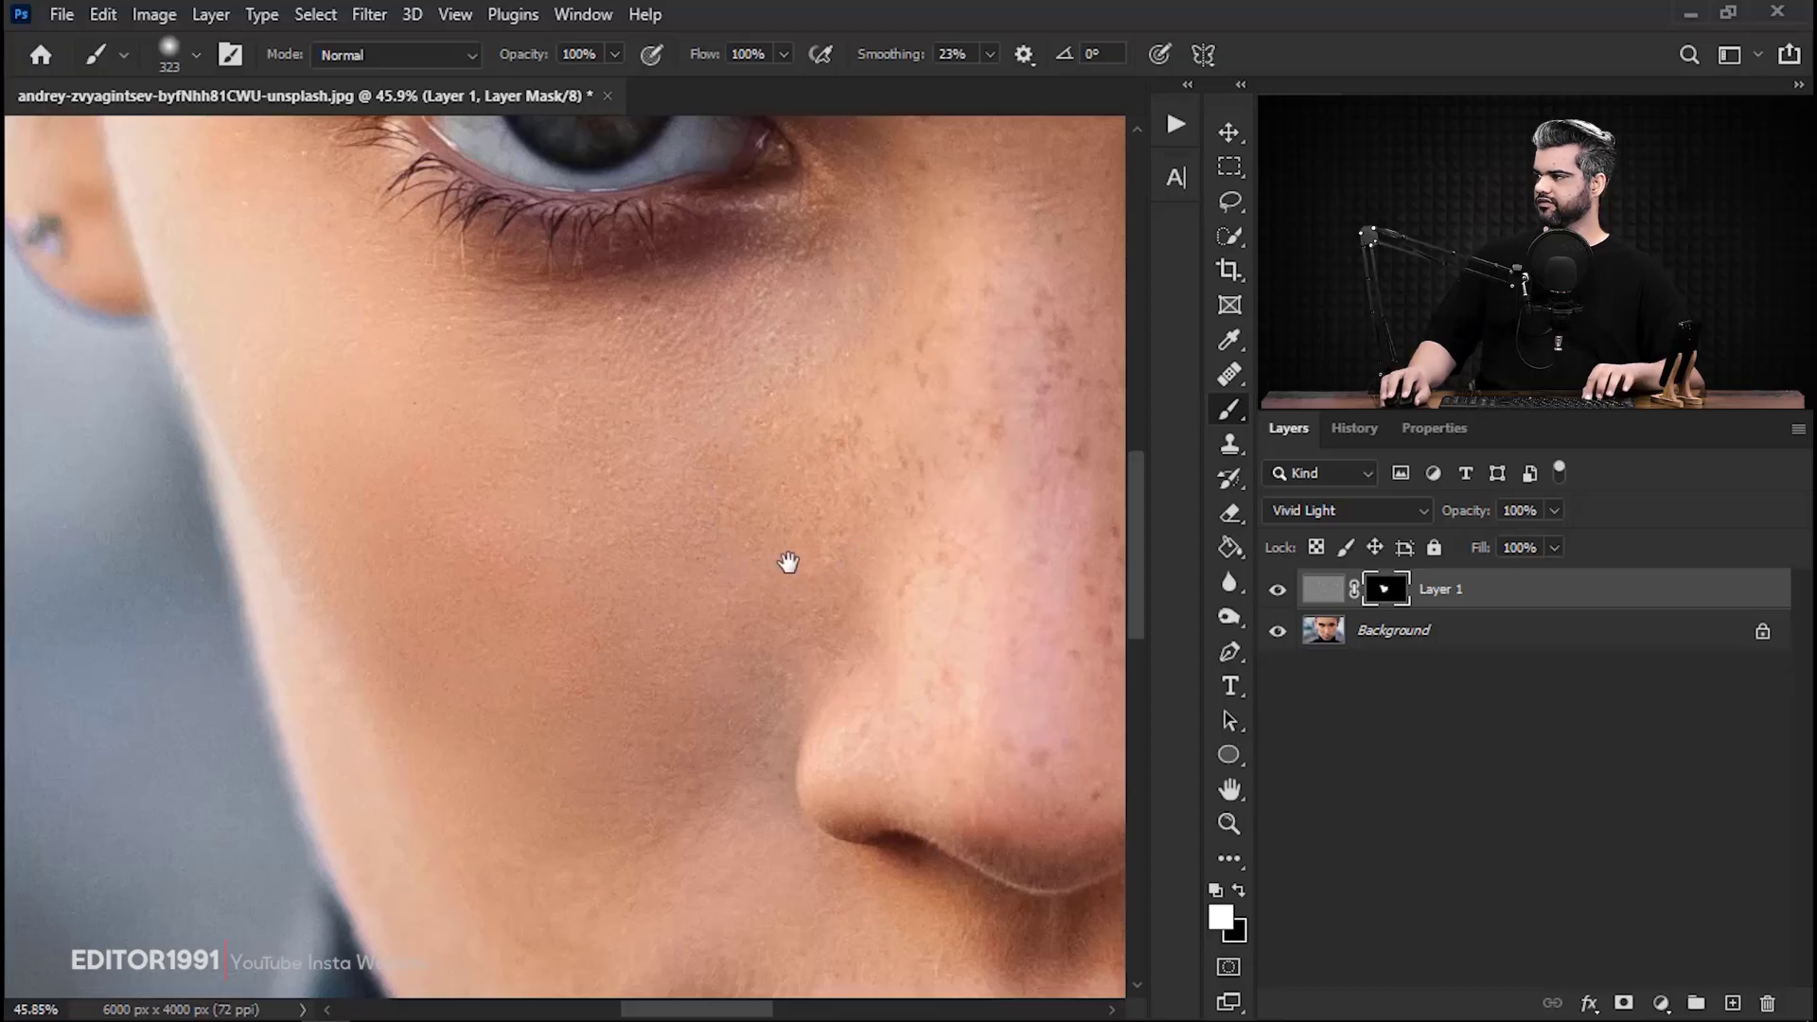
{"action": "scroll", "coordinate": [763, 541], "scroll_direction": "down", "scroll_amount": 4}
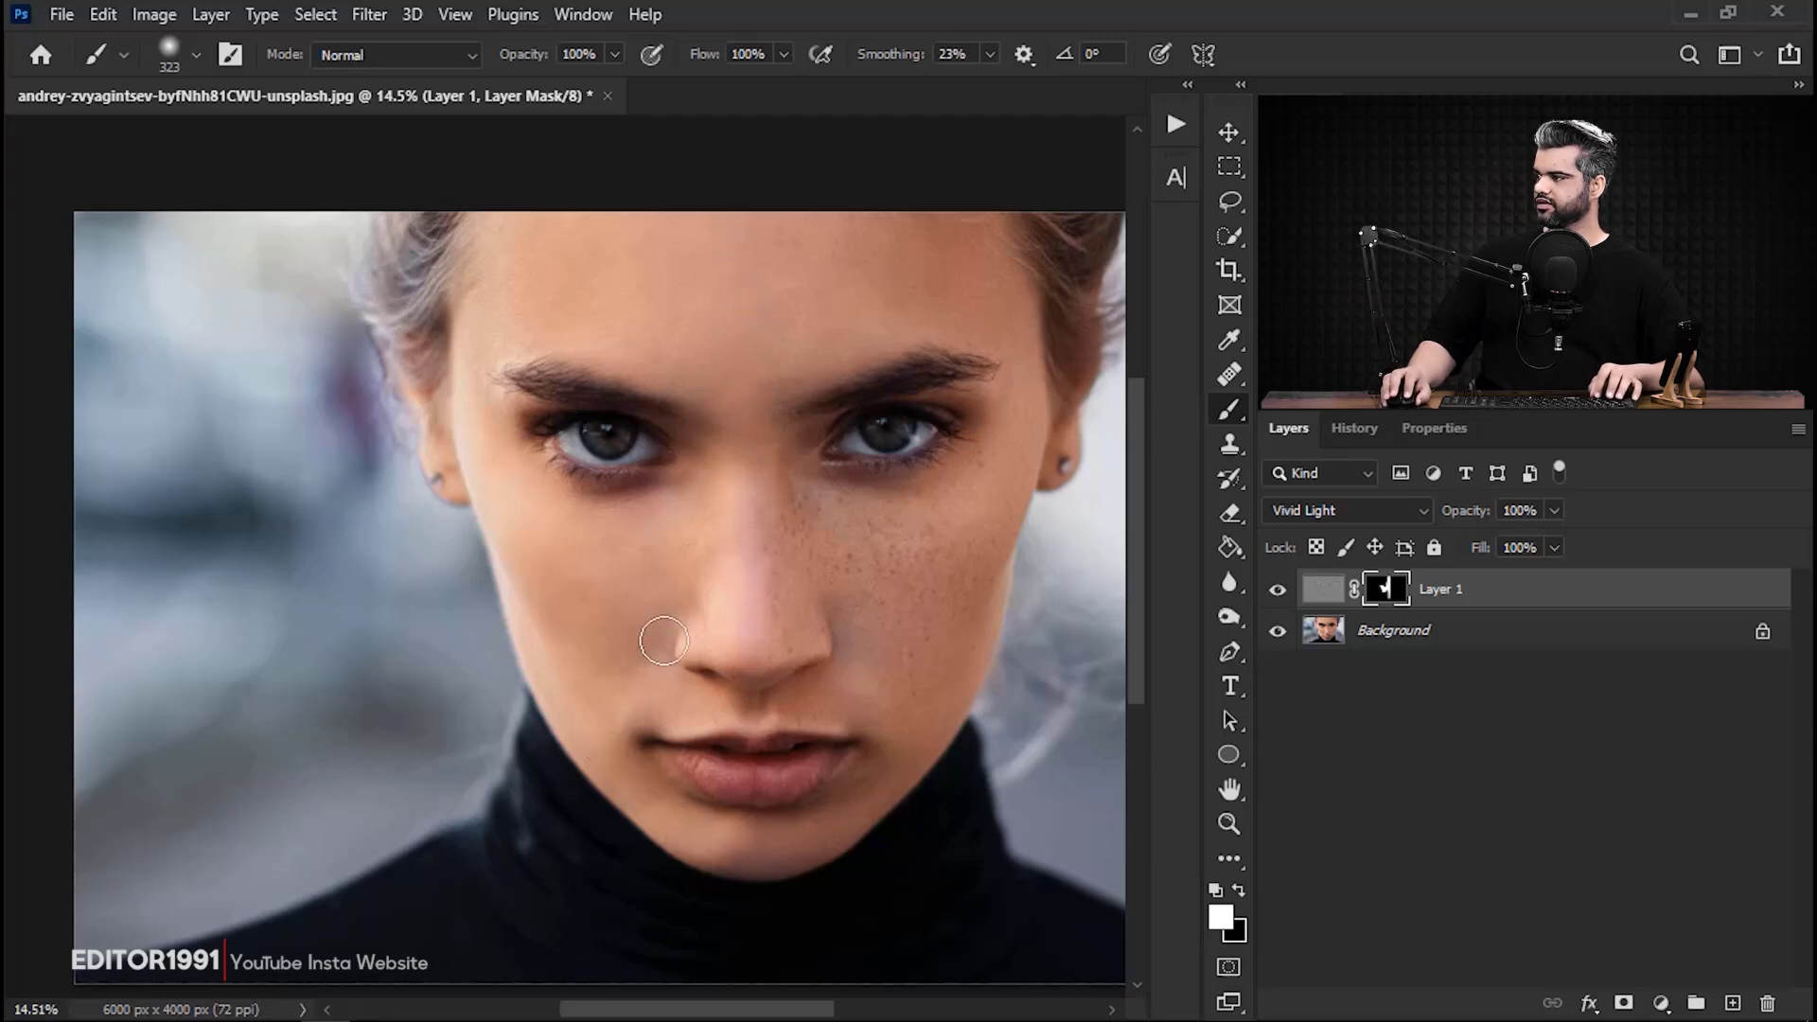
{"action": "left_click_drag", "start_coordinate": [657, 294], "coordinate": [712, 303]}
{"action": "mouse_move", "coordinate": [592, 305]}
{"action": "left_mouse_down"}
{"action": "mouse_move", "coordinate": [648, 242]}
{"action": "mouse_move", "coordinate": [551, 242]}
{"action": "mouse_move", "coordinate": [502, 373]}
{"action": "mouse_move", "coordinate": [507, 471]}
{"action": "left_mouse_up"}
{"action": "mouse_move", "coordinate": [653, 530]}
{"action": "left_mouse_down"}
{"action": "mouse_move", "coordinate": [836, 596]}
{"action": "mouse_move", "coordinate": [509, 529]}
{"action": "left_mouse_up"}
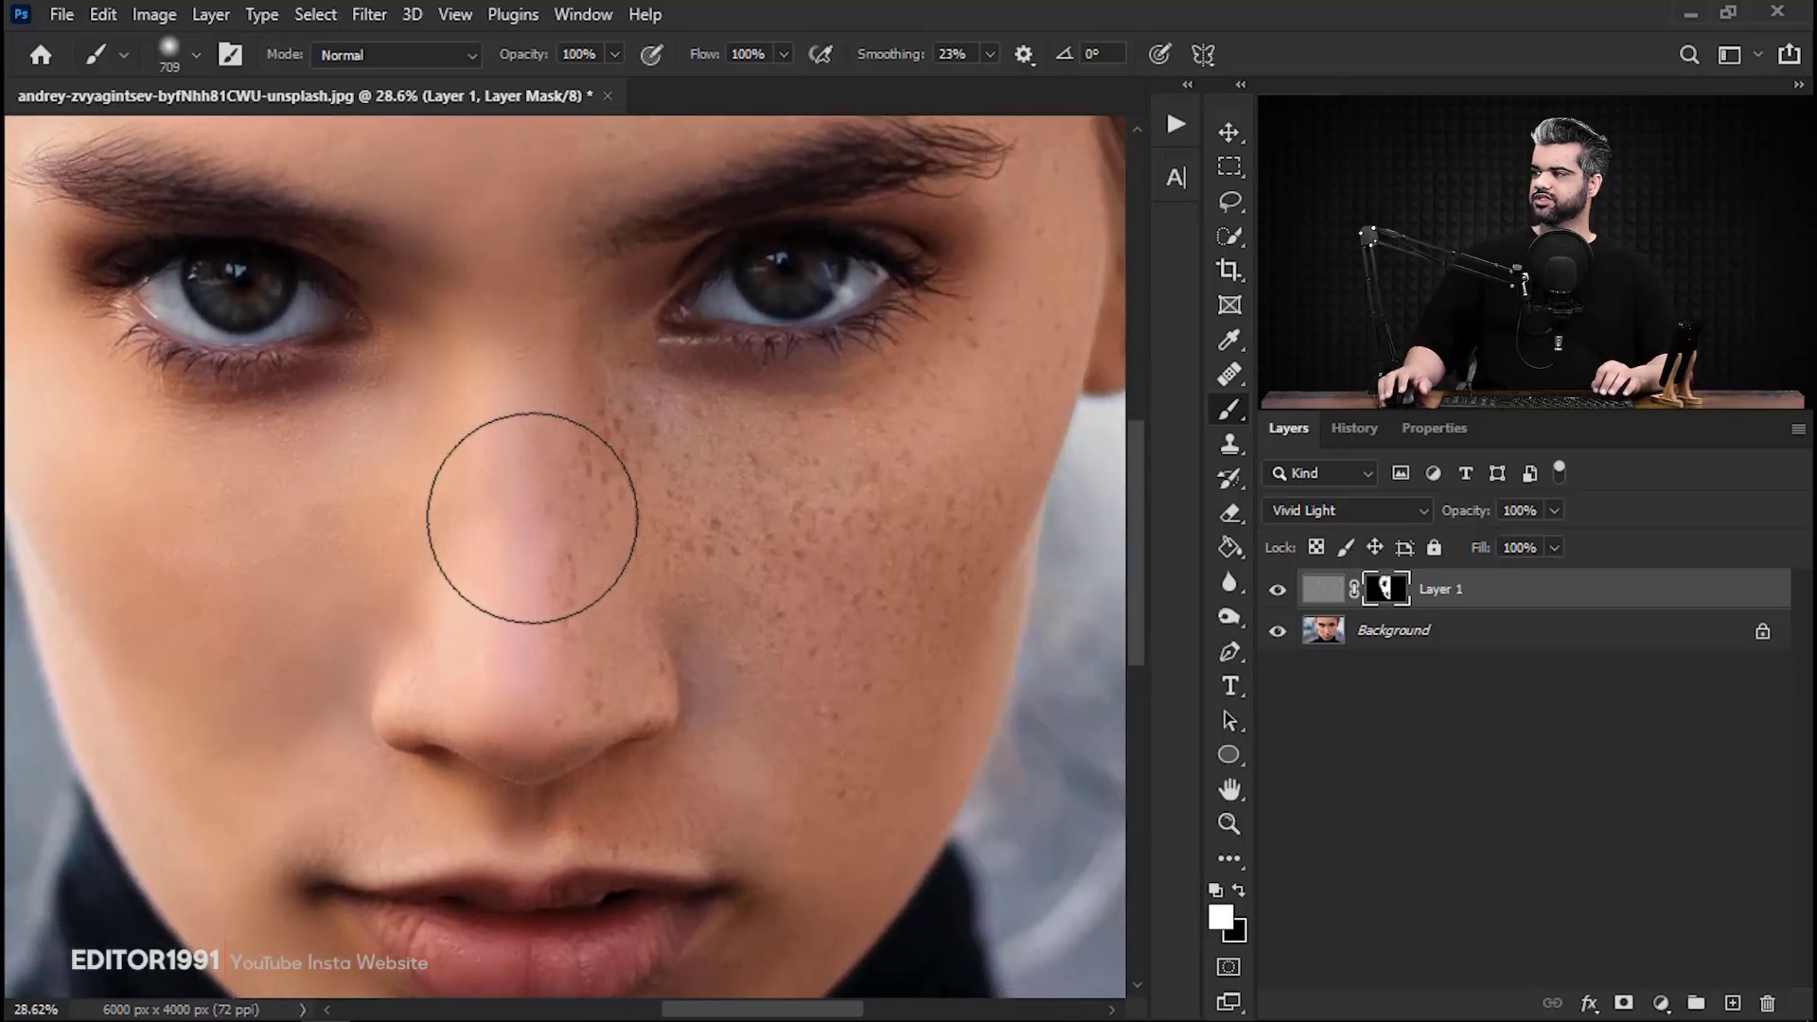